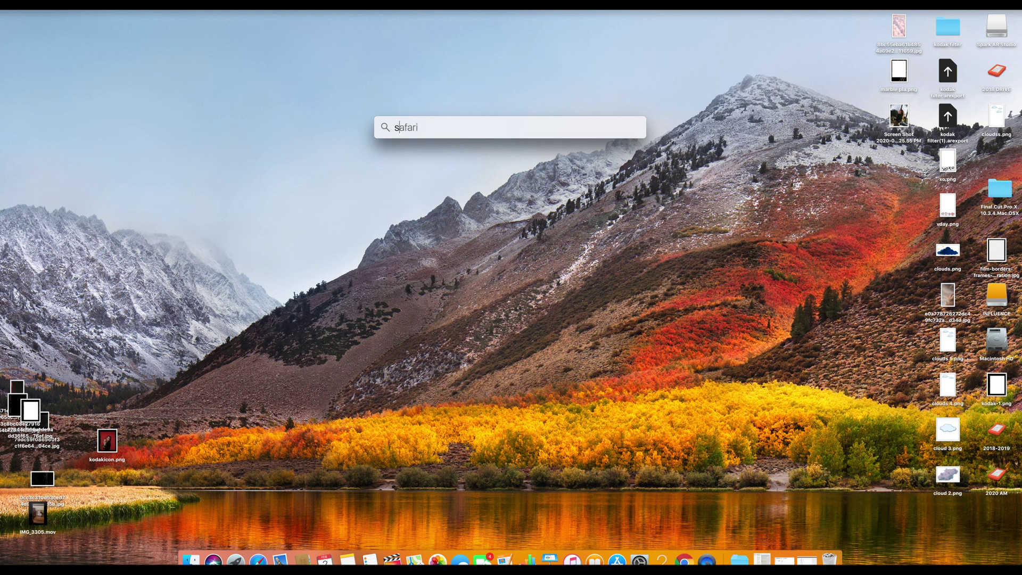
Step: Launch Spark AR Studio from Spotlight and start a new project from the templates gallery
{"action": "type", "text": "park"}
{"action": "key", "text": "Return"}
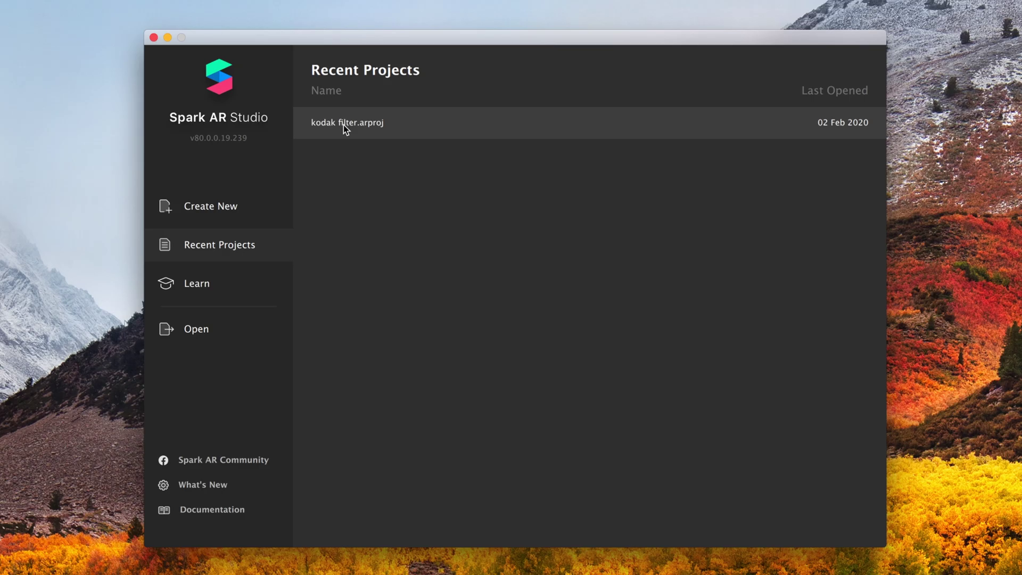
{"action": "left_click", "coordinate": [224, 210]}
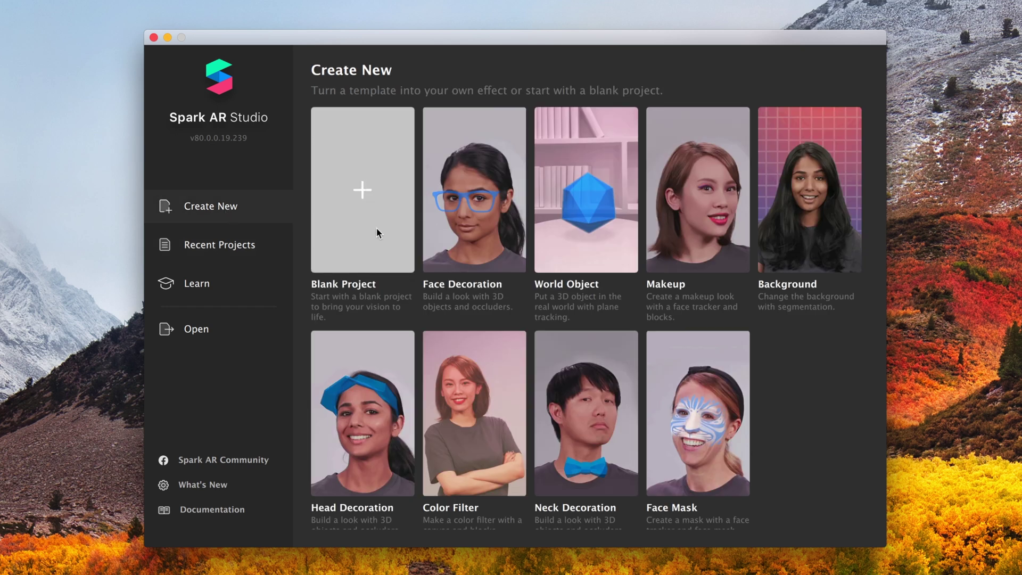
{"action": "left_click", "coordinate": [391, 228]}
Step: Open a Blank Project and switch the preview to the built-in FaceTime HD Camera
{"action": "left_click", "coordinate": [362, 191]}
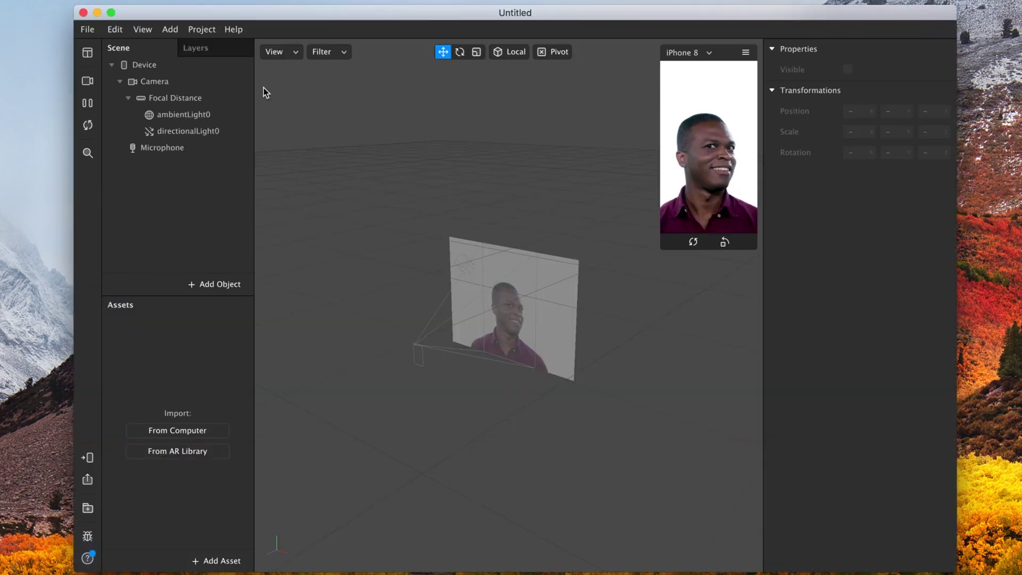
{"action": "left_click", "coordinate": [88, 83]}
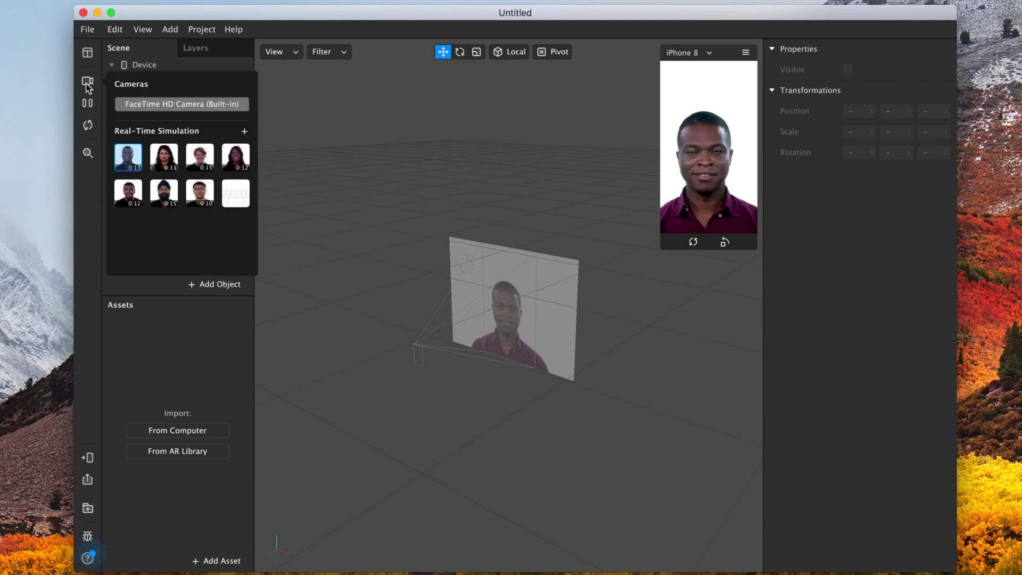
{"action": "left_click", "coordinate": [165, 106]}
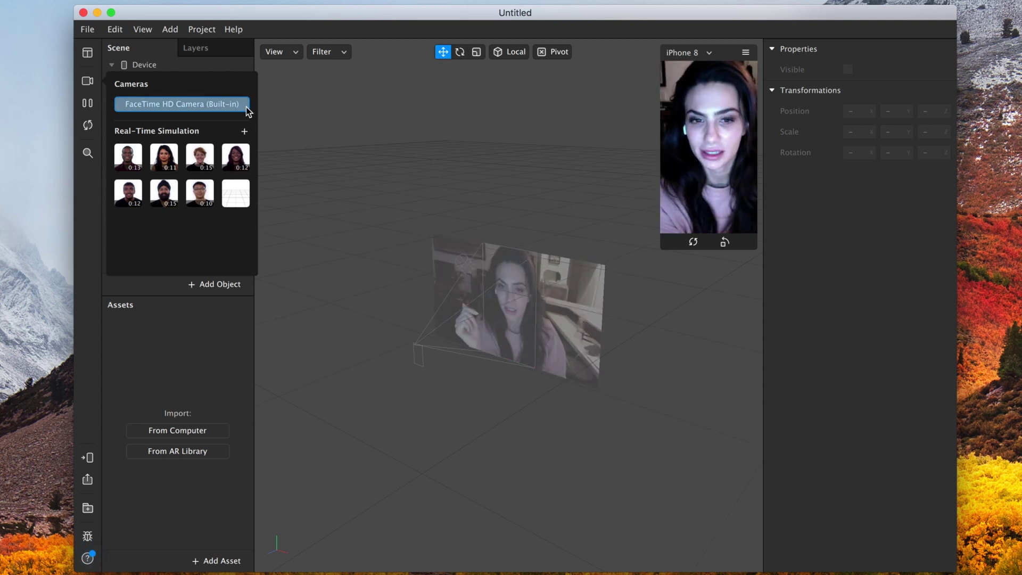
{"action": "mouse_move", "coordinate": [133, 114]}
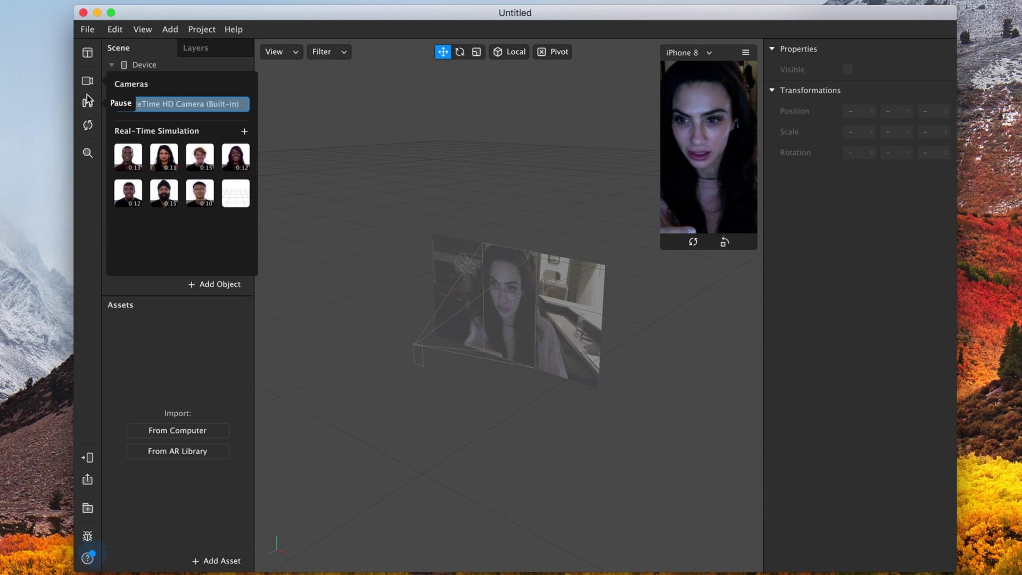
Step: Insert faceTracker0 and add faceMesh0 inside it so a checkered mesh covers the face
{"action": "left_click", "coordinate": [208, 287]}
{"action": "left_click", "coordinate": [208, 286]}
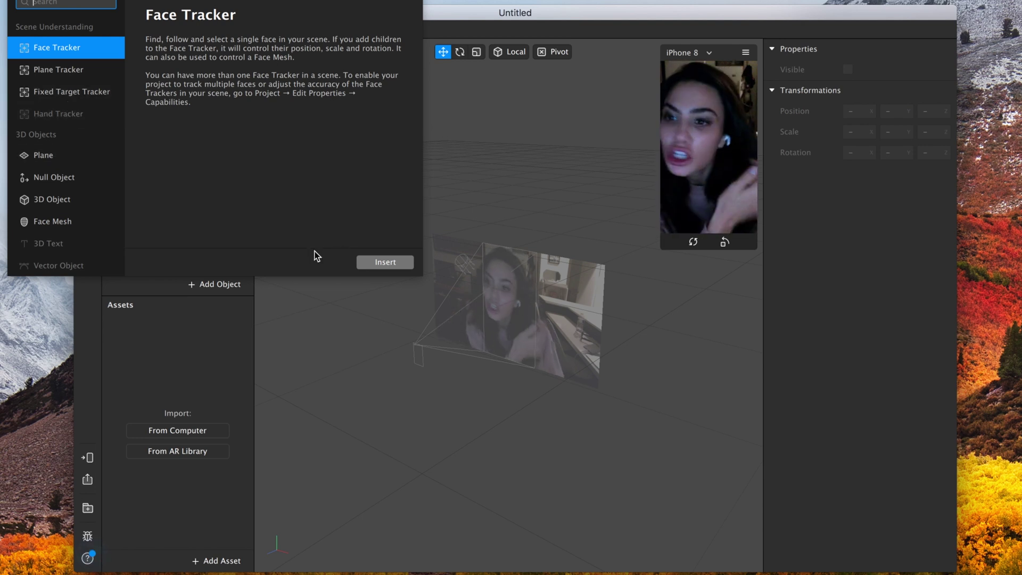
{"action": "left_click", "coordinate": [397, 263]}
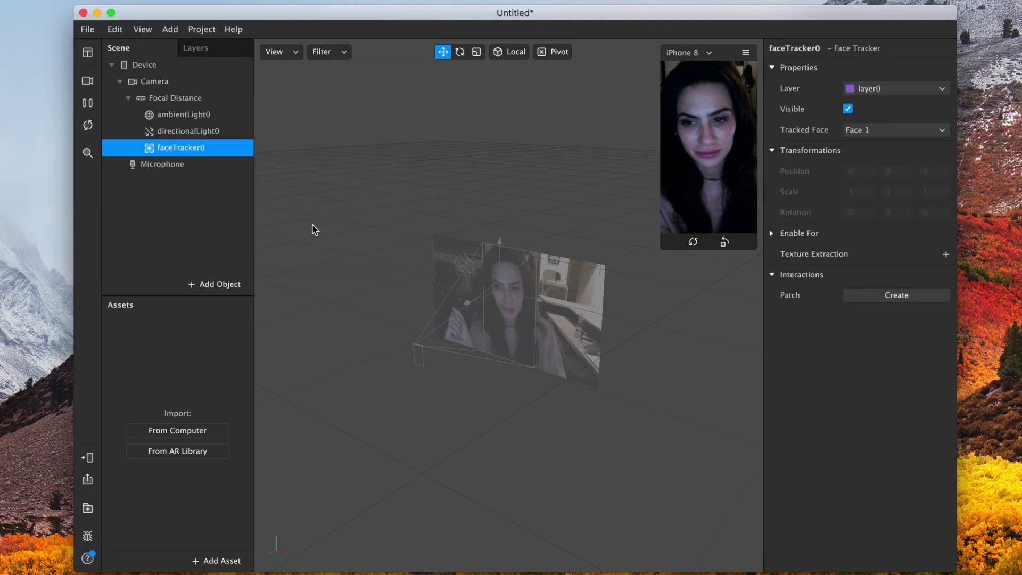
{"action": "right_click", "coordinate": [171, 151]}
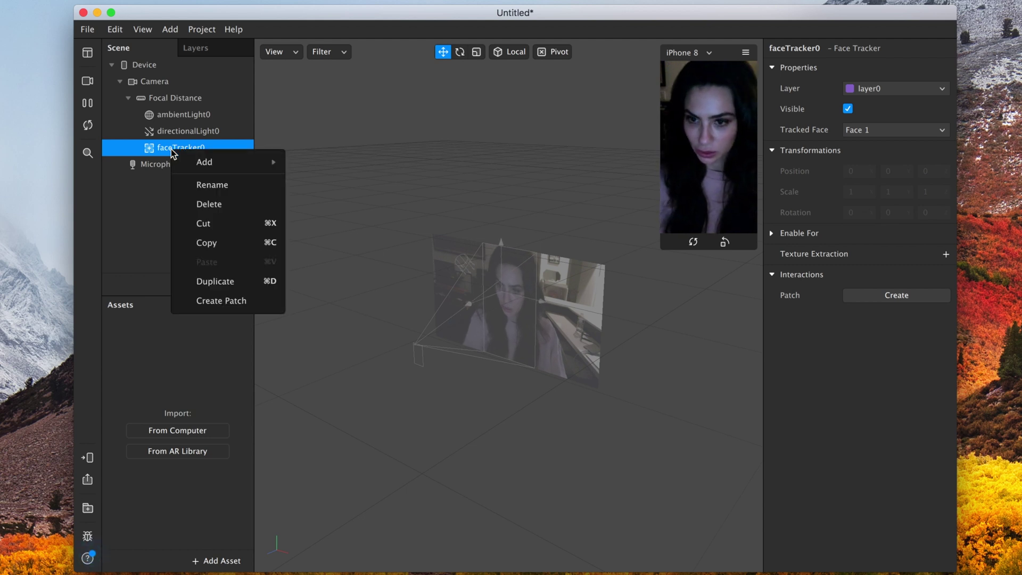
{"action": "mouse_move", "coordinate": [208, 169]}
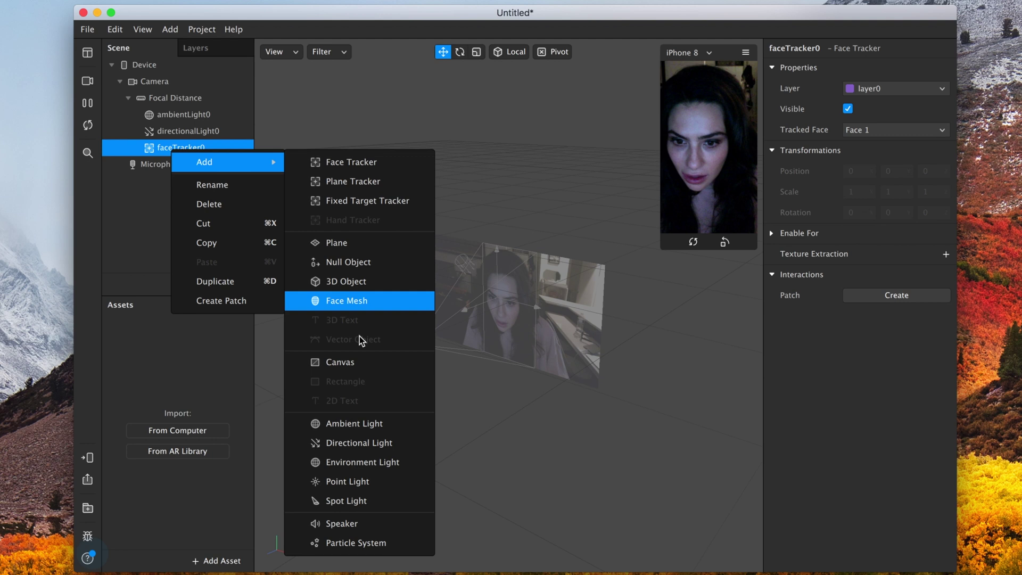
{"action": "left_click", "coordinate": [371, 305]}
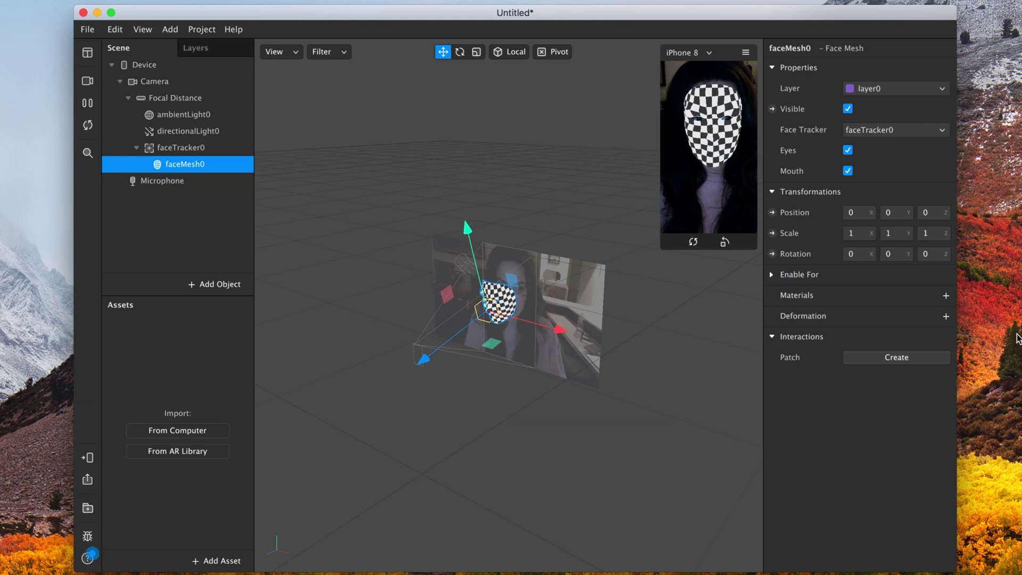
Step: Add a face mesh material named 'blur' using the Retouching shader, with Skin Smoothing lowered to 42
{"action": "left_click", "coordinate": [945, 297]}
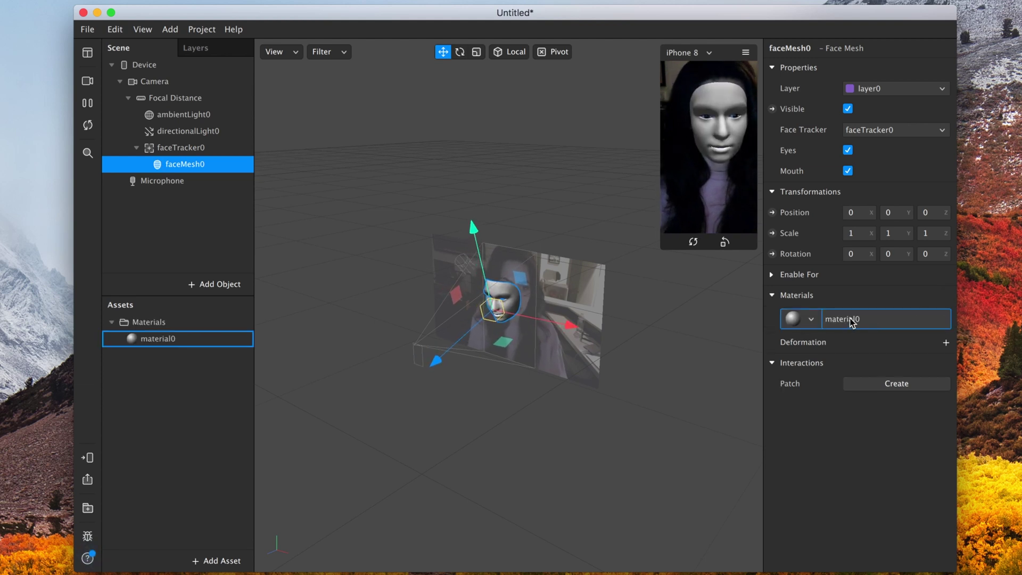
{"action": "double_click", "coordinate": [162, 340]}
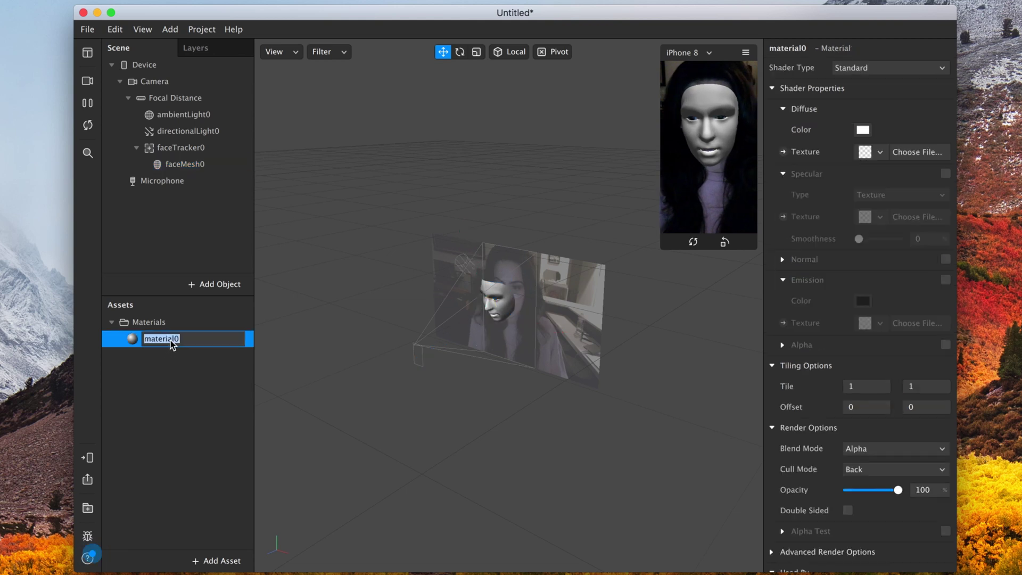
{"action": "type", "text": "blur"}
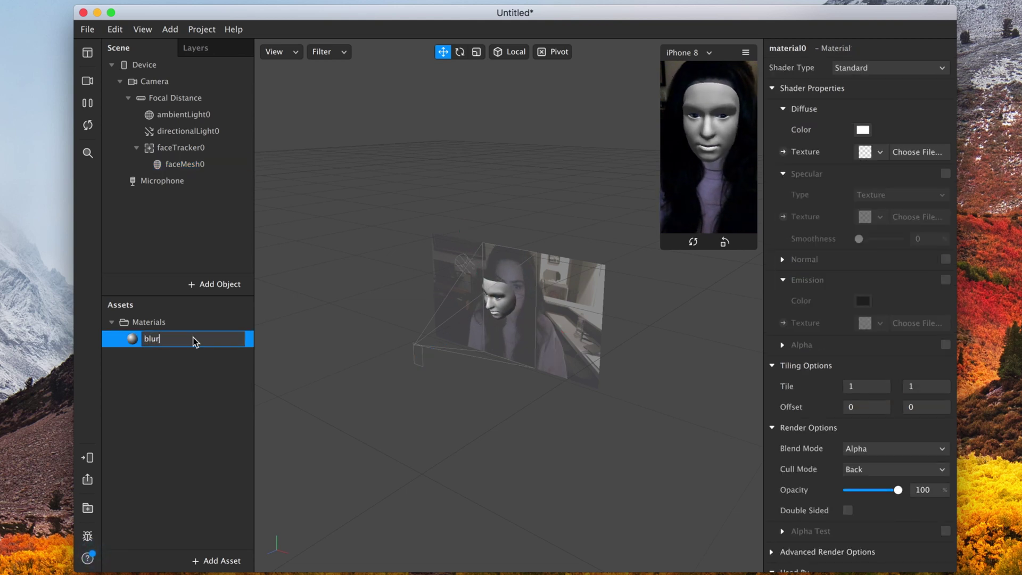
{"action": "key", "text": "Return"}
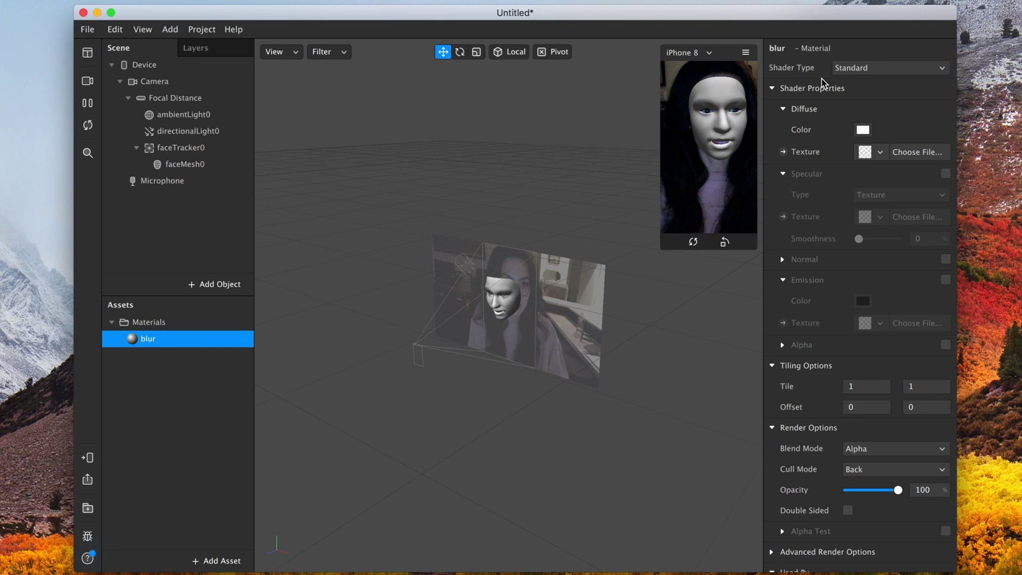
{"action": "left_click", "coordinate": [886, 68]}
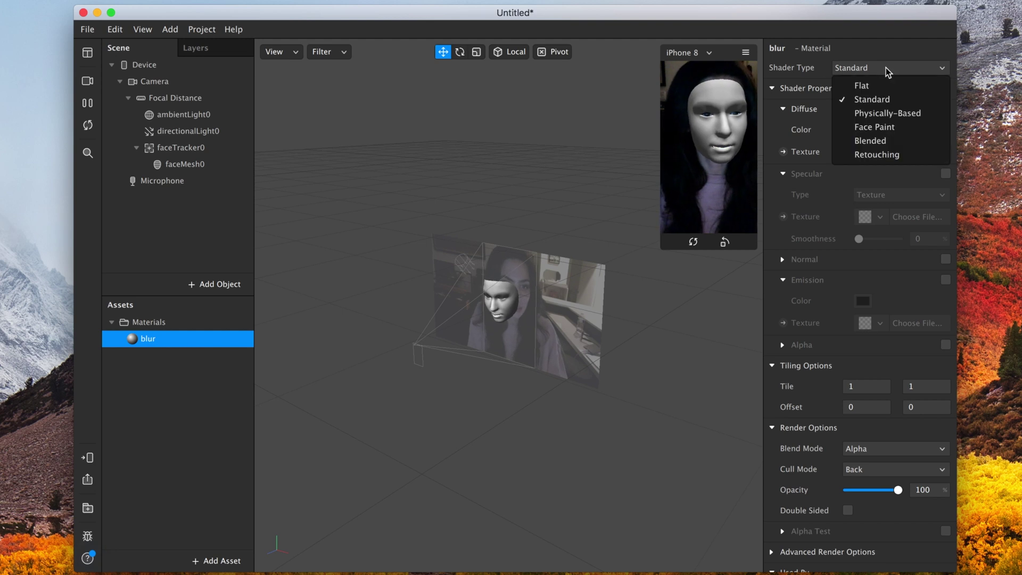
{"action": "left_click", "coordinate": [895, 154]}
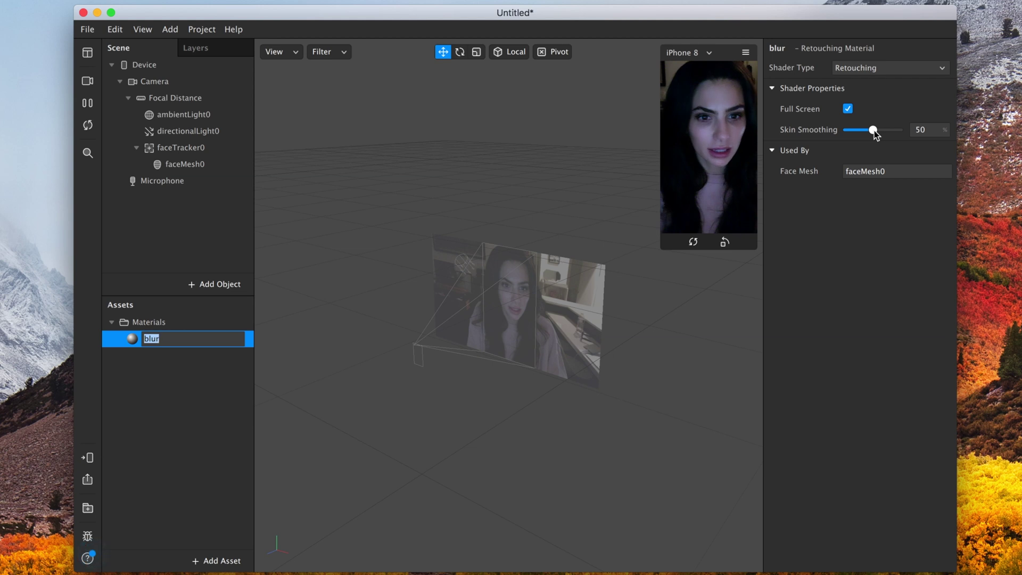
{"action": "left_click_drag", "start_coordinate": [873, 133], "coordinate": [868, 134]}
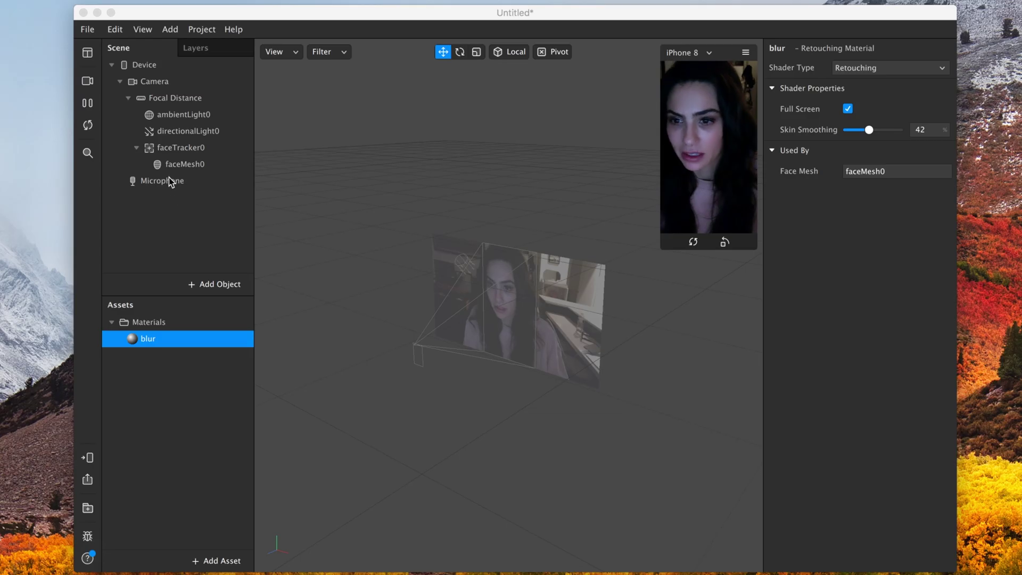
Step: Add canvas0 to the scene with rectangle0 inside it
{"action": "left_click", "coordinate": [168, 180]}
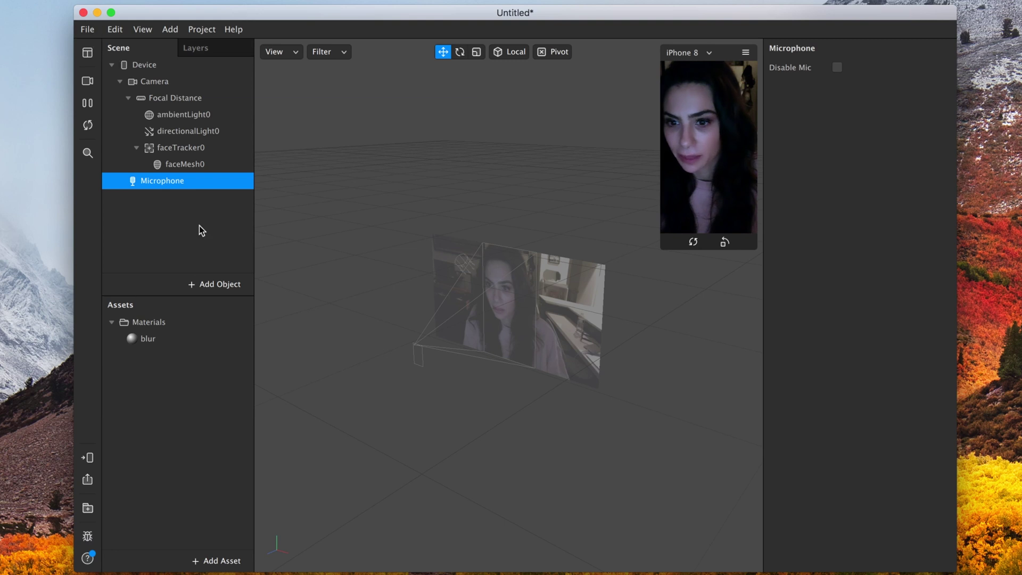
{"action": "left_click", "coordinate": [215, 284]}
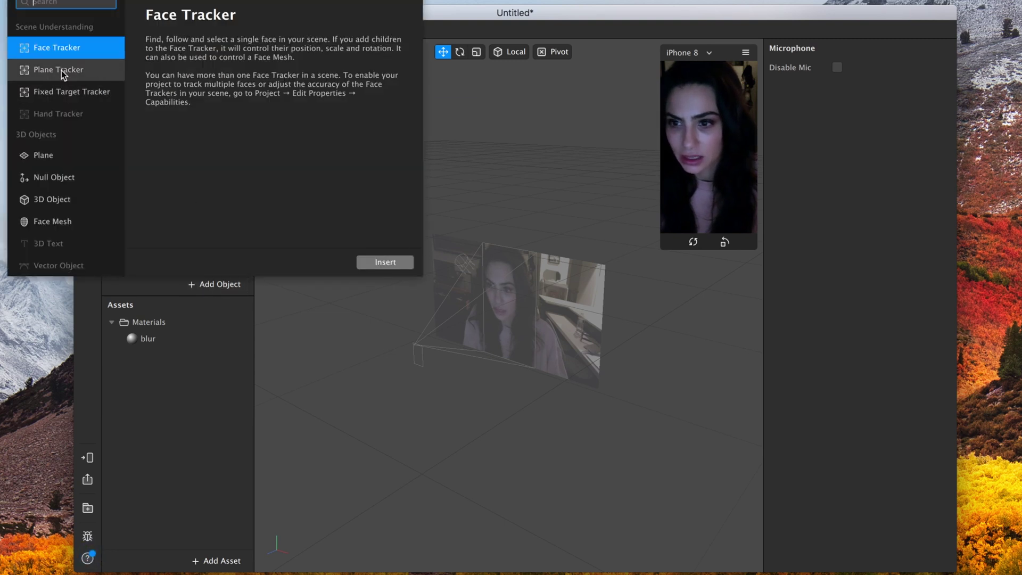
{"action": "scroll", "coordinate": [63, 160], "scroll_direction": "down", "scroll_amount": 3}
{"action": "left_click", "coordinate": [54, 214]}
{"action": "left_click", "coordinate": [385, 262]}
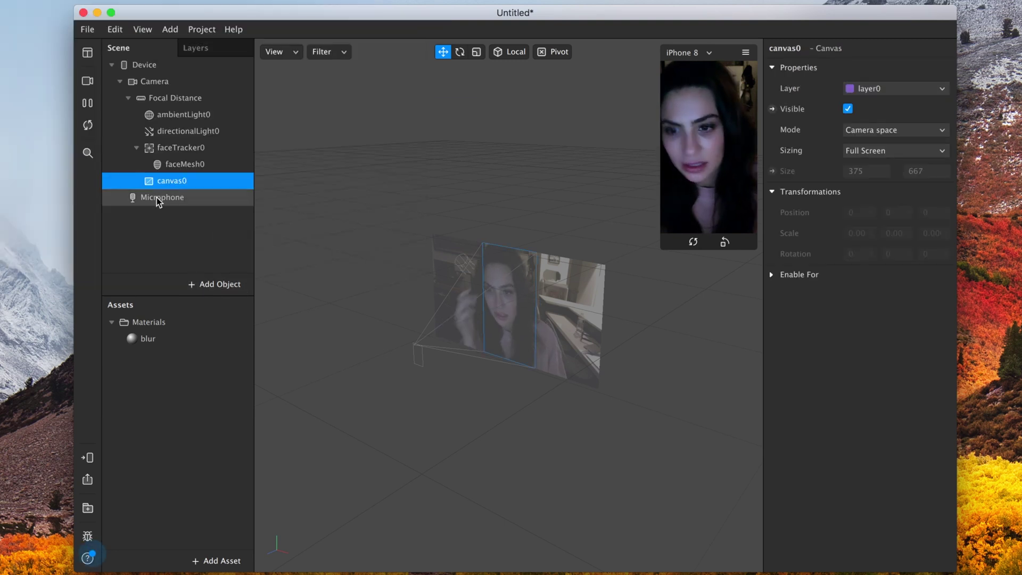
{"action": "right_click", "coordinate": [178, 181]}
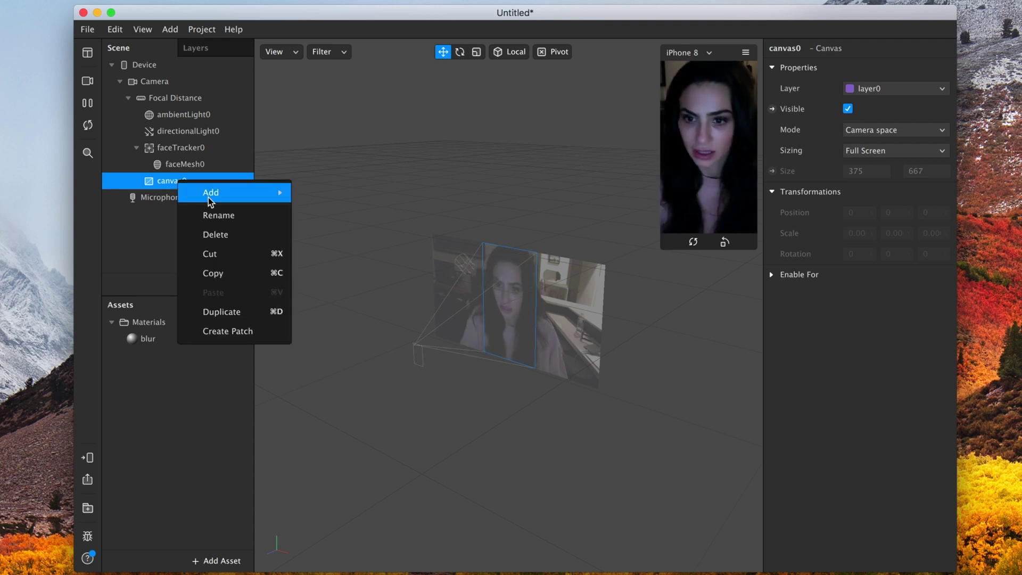
{"action": "mouse_move", "coordinate": [209, 197]}
{"action": "left_click", "coordinate": [370, 400]}
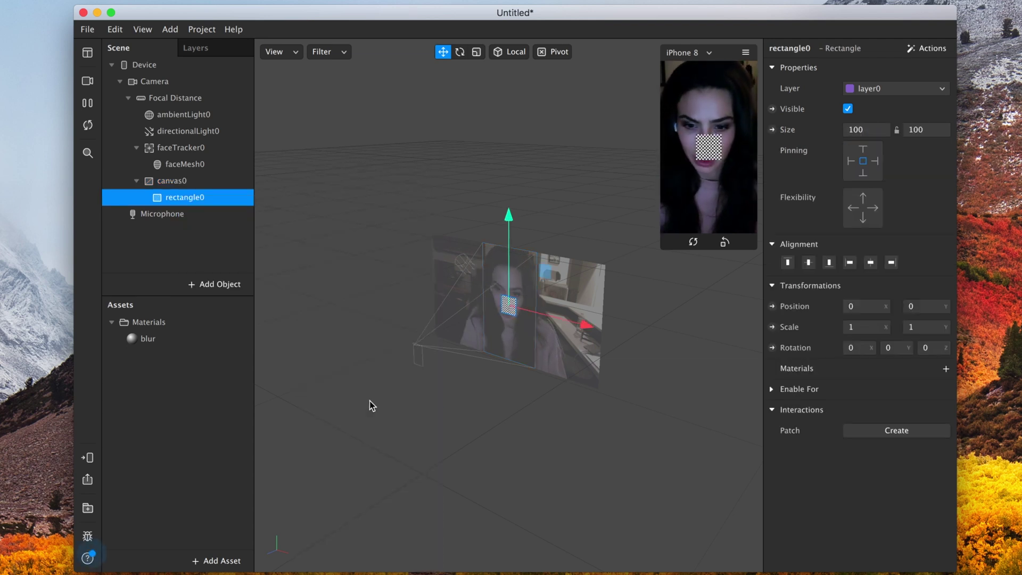
Step: Set rectangle0 to Fill Height and Fill Width so it covers the whole screen
{"action": "left_click", "coordinate": [926, 130]}
{"action": "left_click", "coordinate": [926, 151]}
{"action": "left_click", "coordinate": [867, 129]}
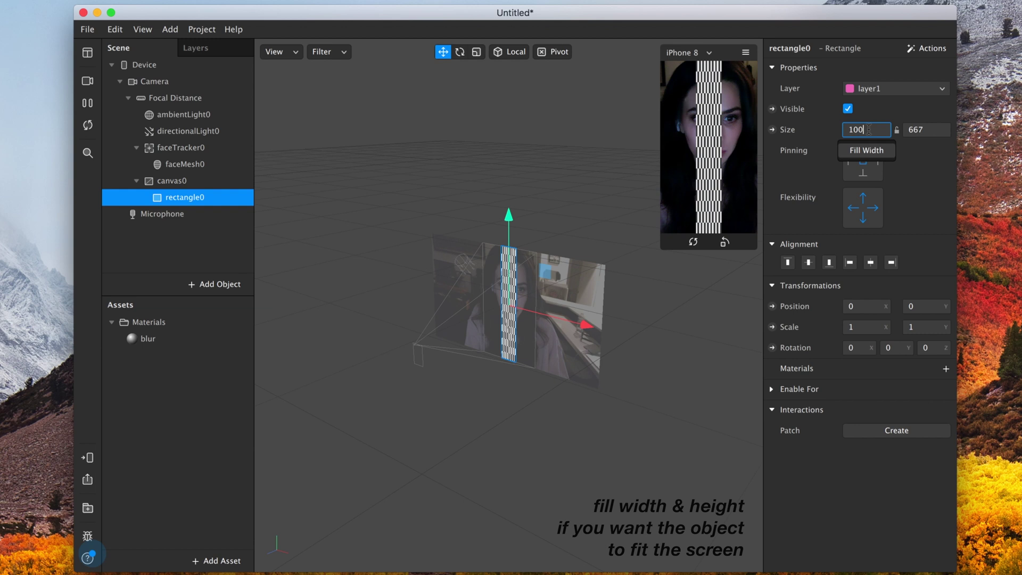
{"action": "left_click", "coordinate": [877, 154]}
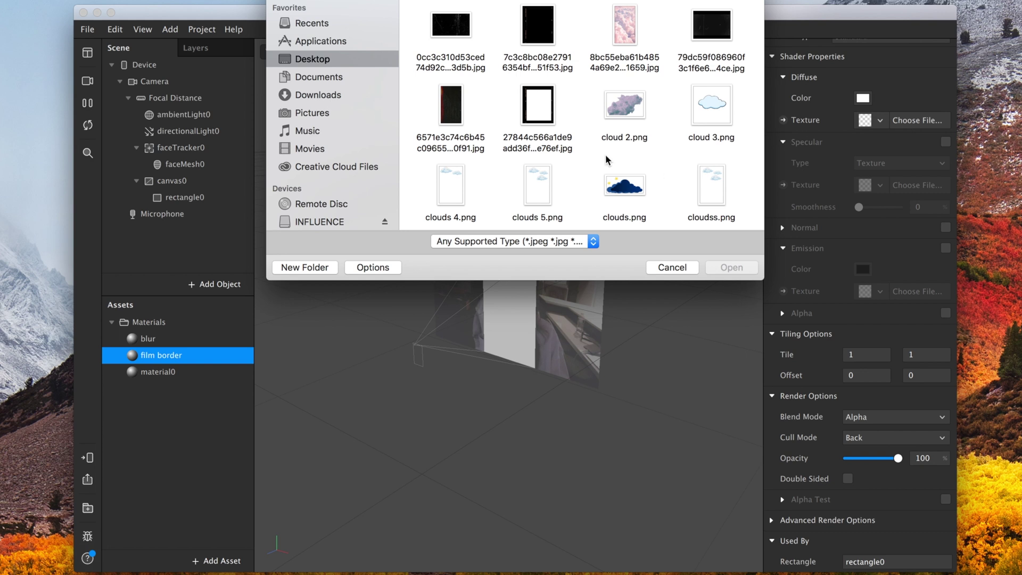
Step: Confirm cloudss.png, then give the film border material a new marble pla.png texture
{"action": "scroll", "coordinate": [586, 159], "scroll_direction": "down", "scroll_amount": 3}
{"action": "key", "text": "Return"}
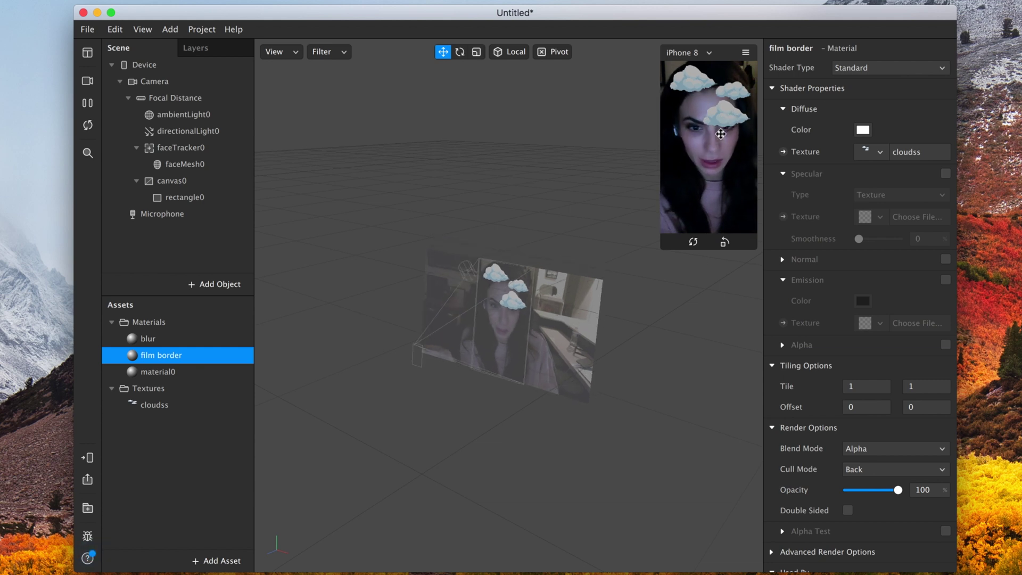
{"action": "left_click", "coordinate": [872, 152]}
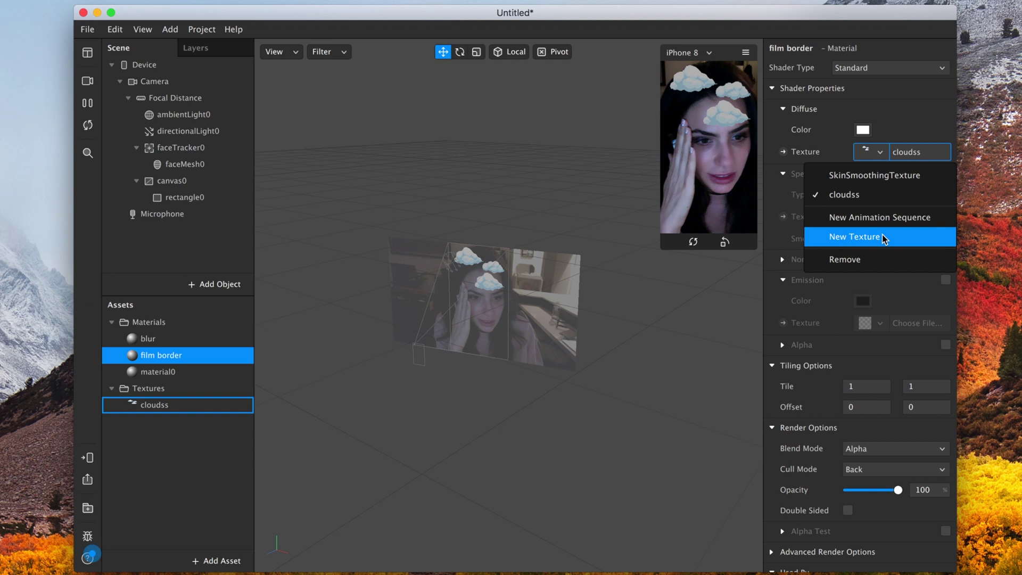
{"action": "left_click", "coordinate": [882, 234]}
{"action": "left_click", "coordinate": [538, 101]}
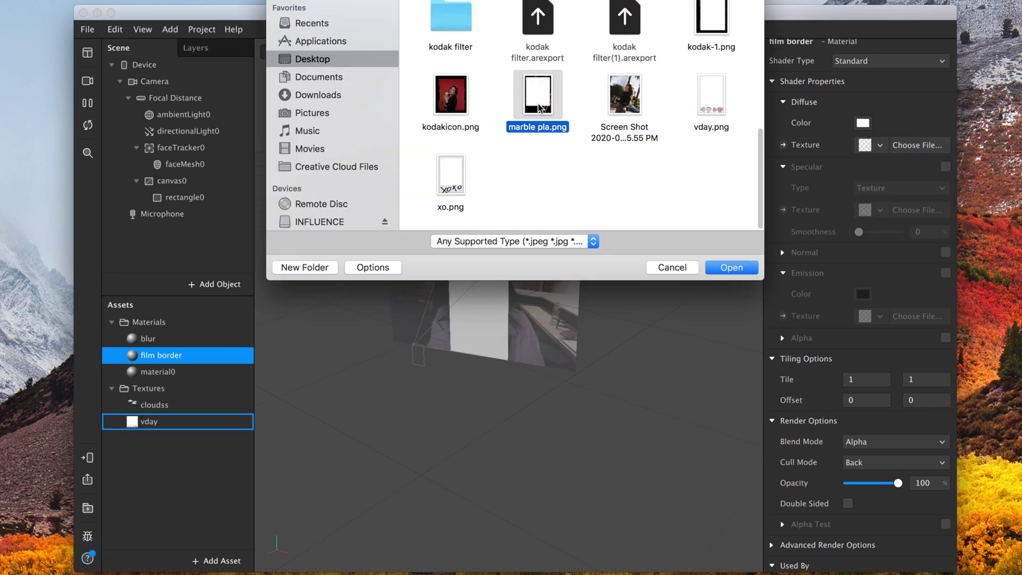
{"action": "double_click", "coordinate": [539, 102]}
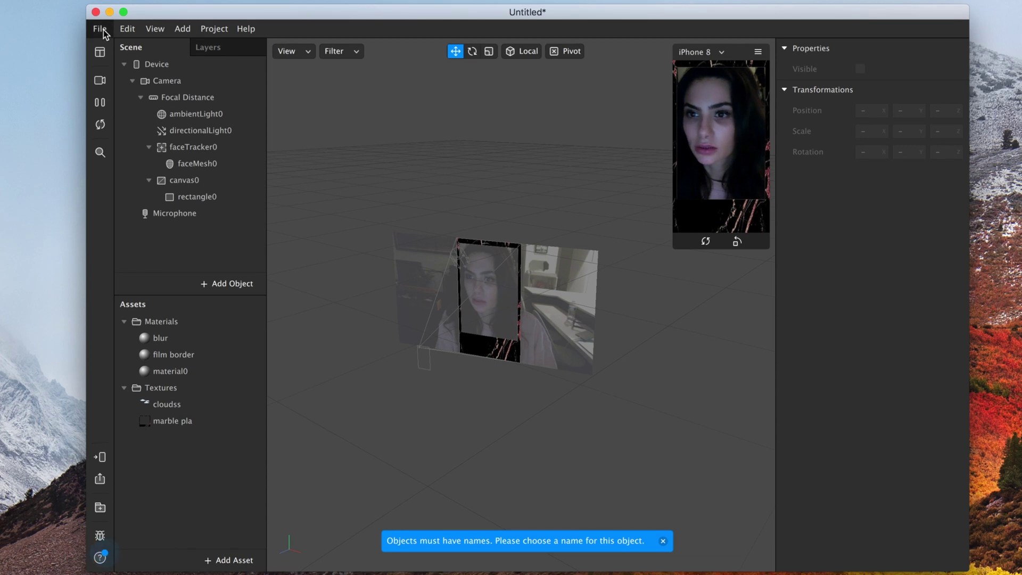
Step: Save the project to the Desktop as 'marble'
{"action": "left_click", "coordinate": [100, 29]}
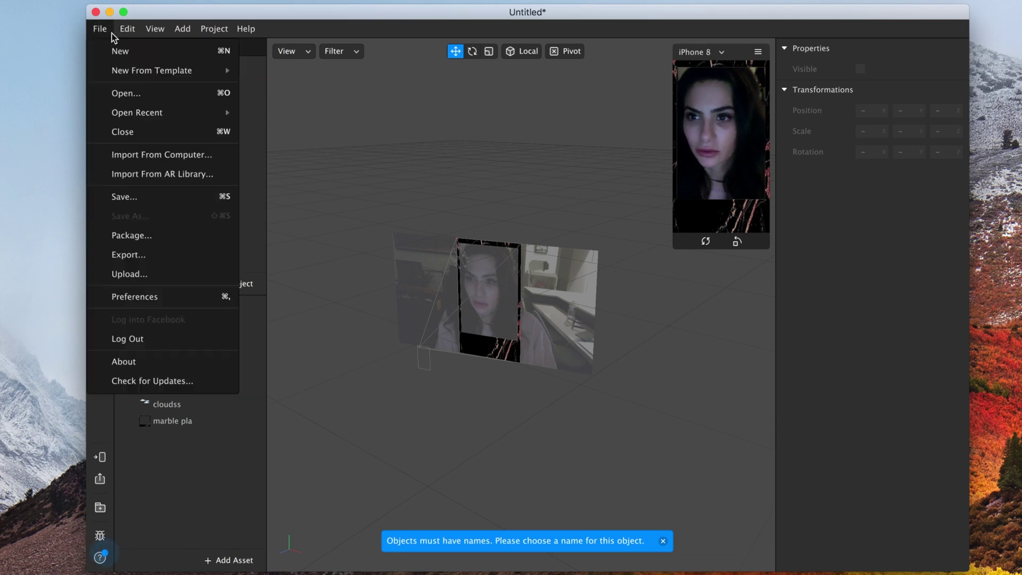
{"action": "left_click", "coordinate": [138, 200]}
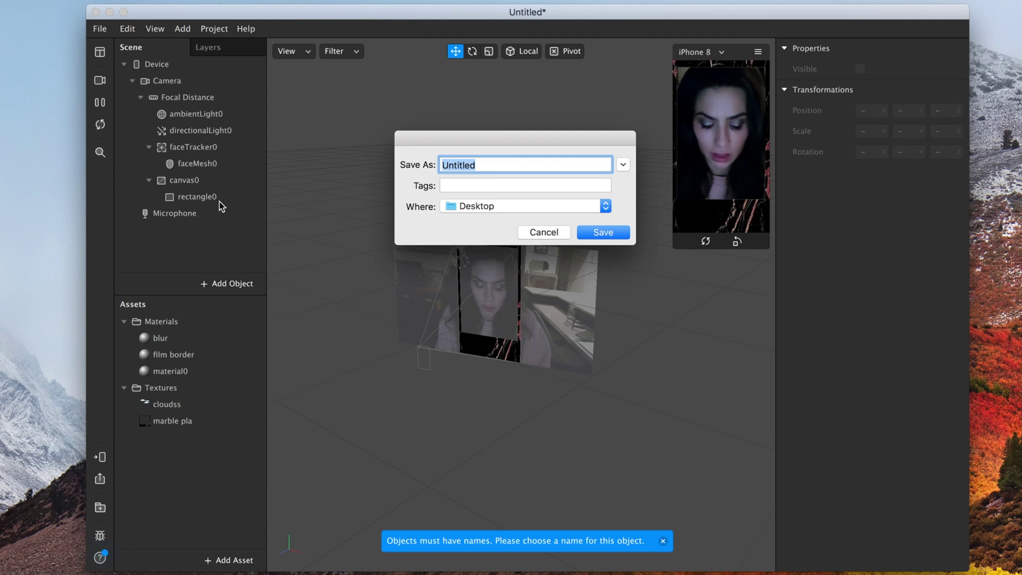
{"action": "type", "text": "marble"}
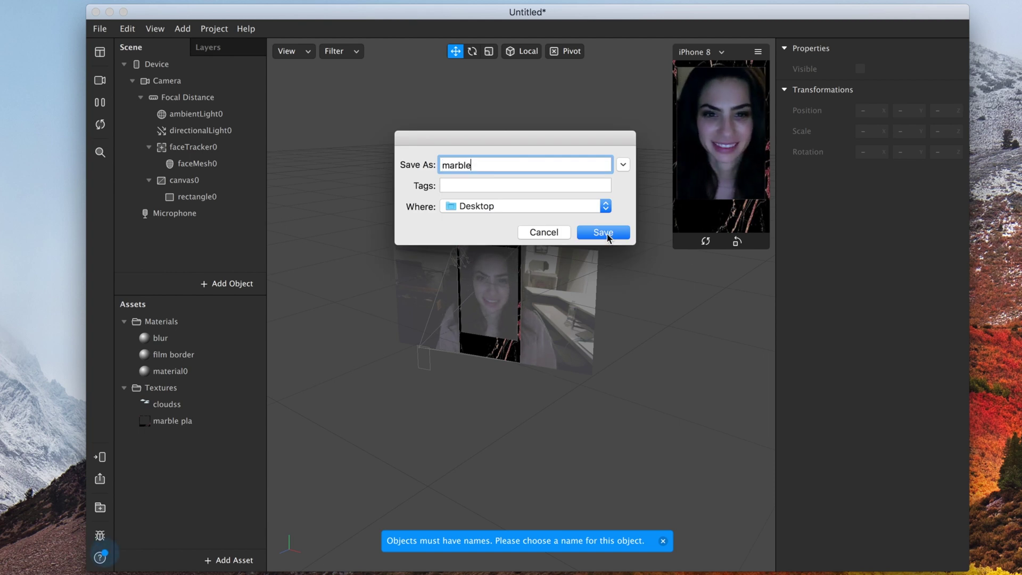
{"action": "key", "text": "Return"}
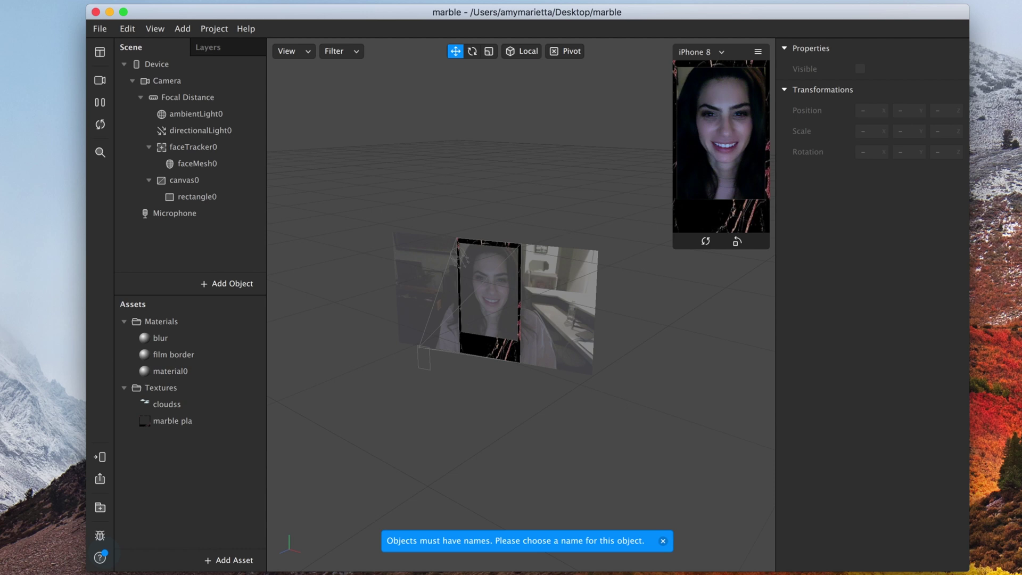
Step: Export the effect to the Desktop as marble.arexport
{"action": "left_click", "coordinate": [99, 29]}
{"action": "left_click", "coordinate": [100, 30]}
{"action": "left_click", "coordinate": [100, 30]}
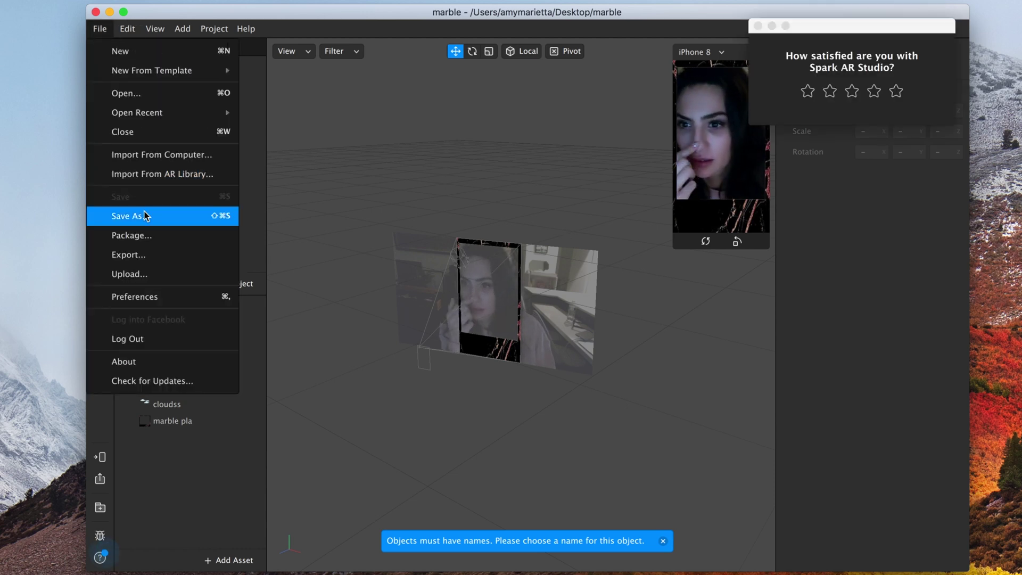
{"action": "left_click", "coordinate": [154, 256]}
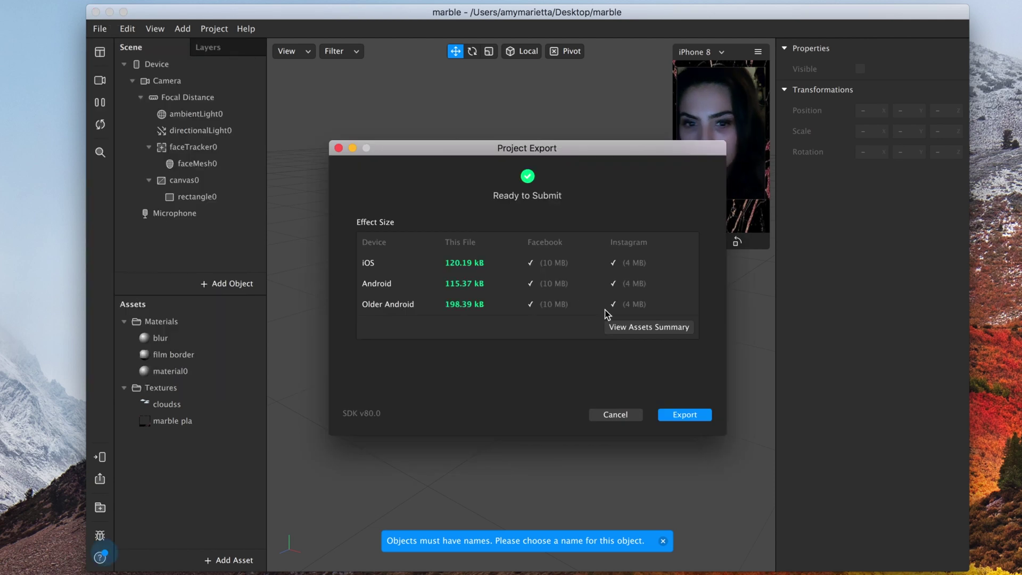
{"action": "left_click", "coordinate": [685, 415]}
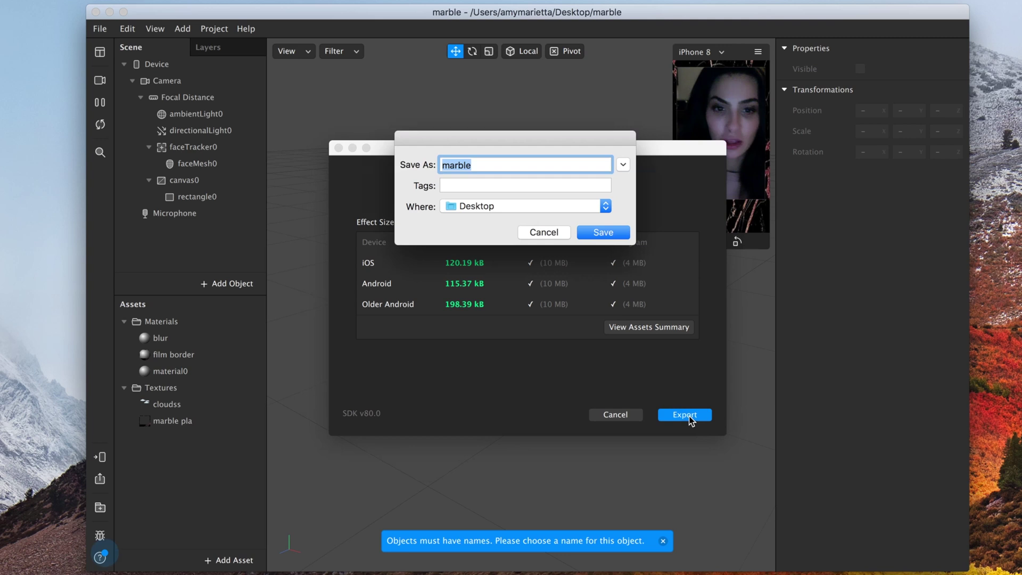
{"action": "key", "text": "Right"}
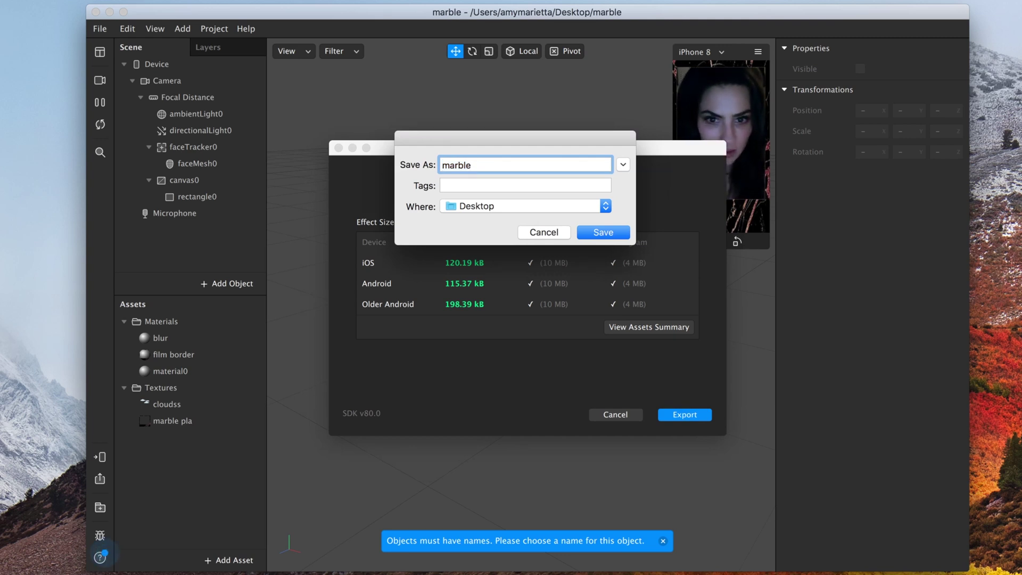
{"action": "key", "text": "Return"}
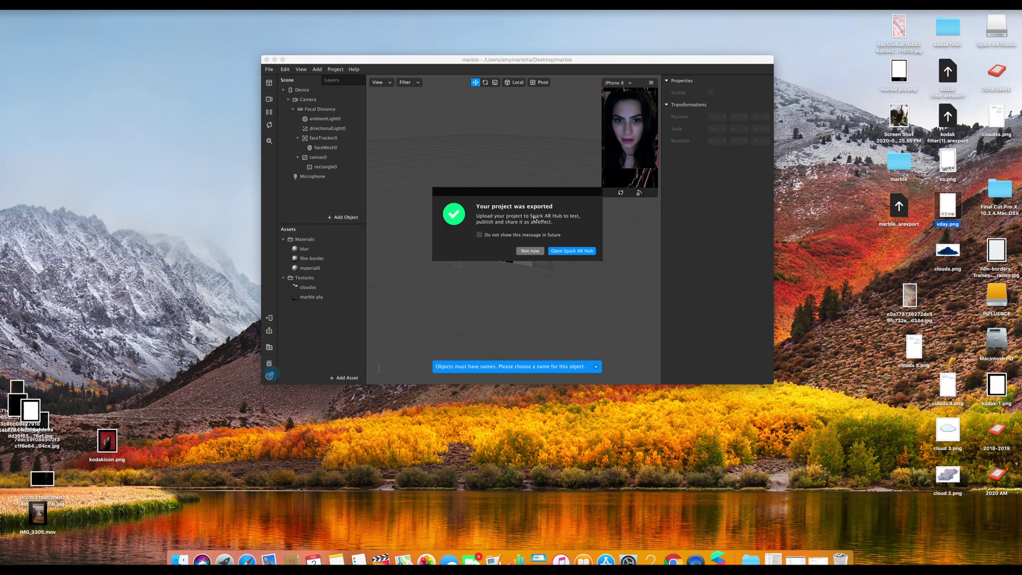
Step: Open Spark AR Hub in the browser and move the Chrome window left
{"action": "left_click", "coordinate": [561, 255]}
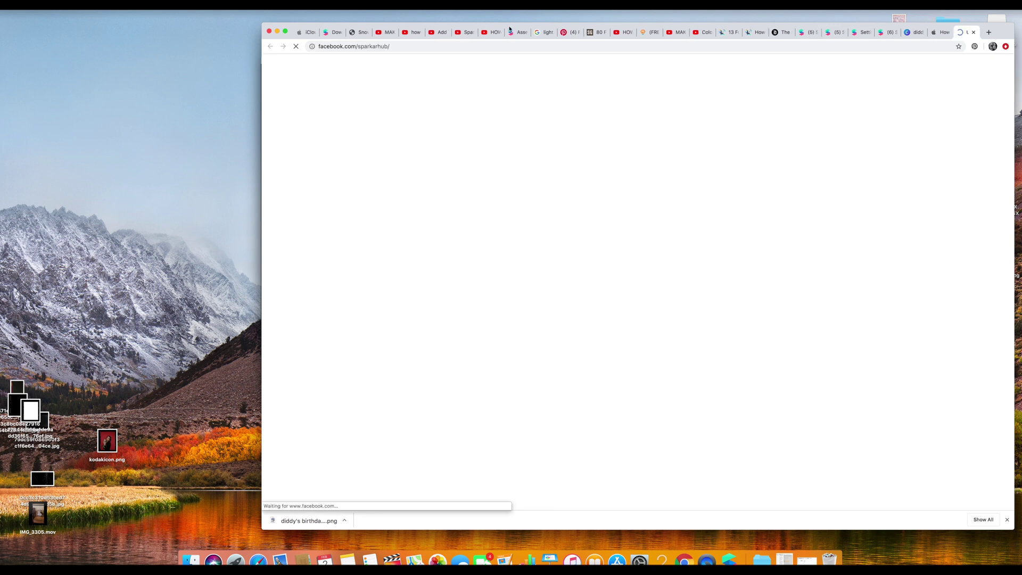
{"action": "left_click_drag", "start_coordinate": [510, 29], "coordinate": [390, 32]}
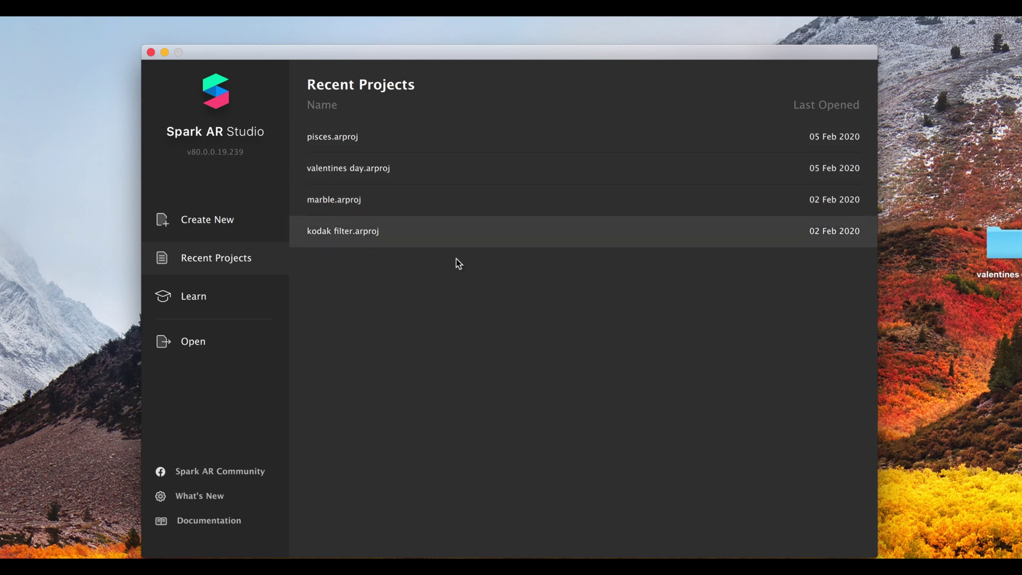
Step: Open the kodak filter project and select its dusttt material in Assets
{"action": "left_click", "coordinate": [430, 244]}
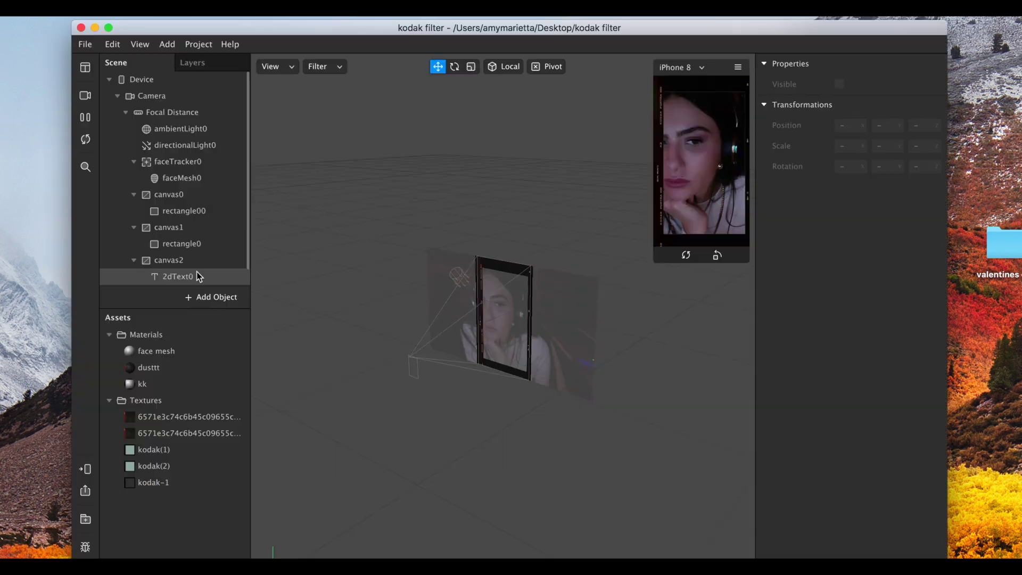
{"action": "left_click", "coordinate": [176, 369]}
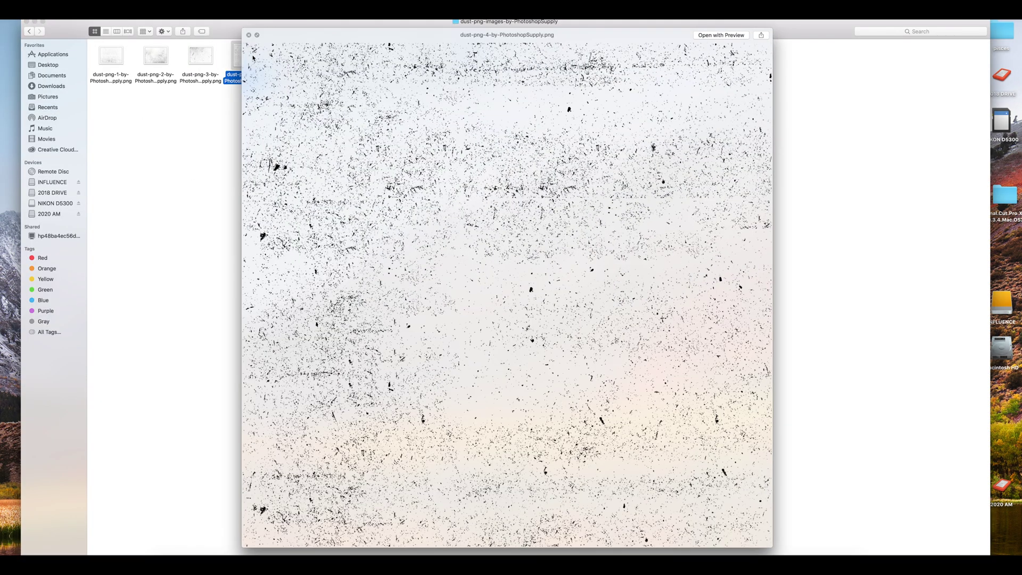
Step: Preview the dust-png images back to dust-png-2, close the preview, and minimise Finder
{"action": "key", "text": "Left"}
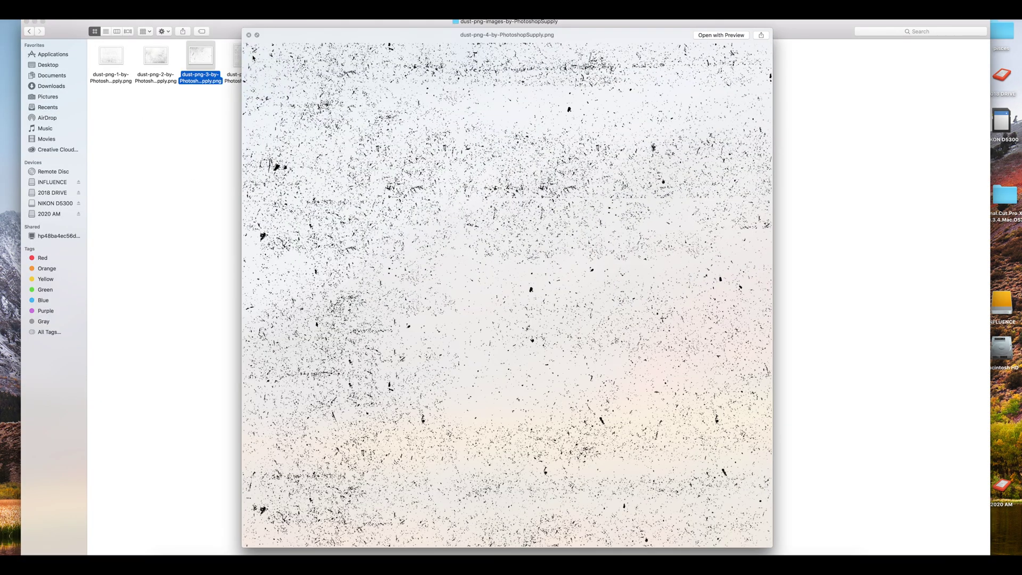
{"action": "key", "text": "Left"}
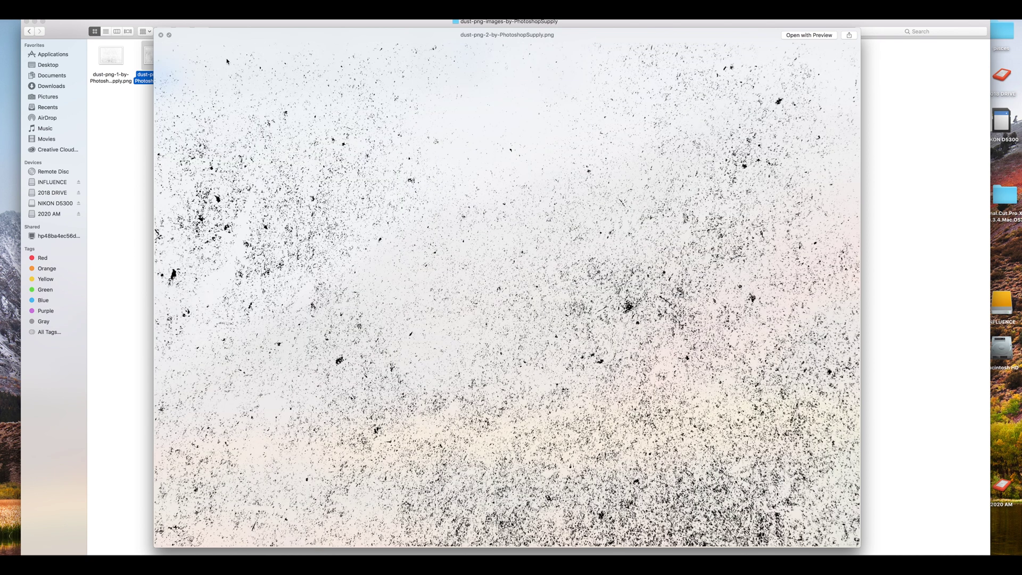
{"action": "left_click", "coordinate": [161, 35]}
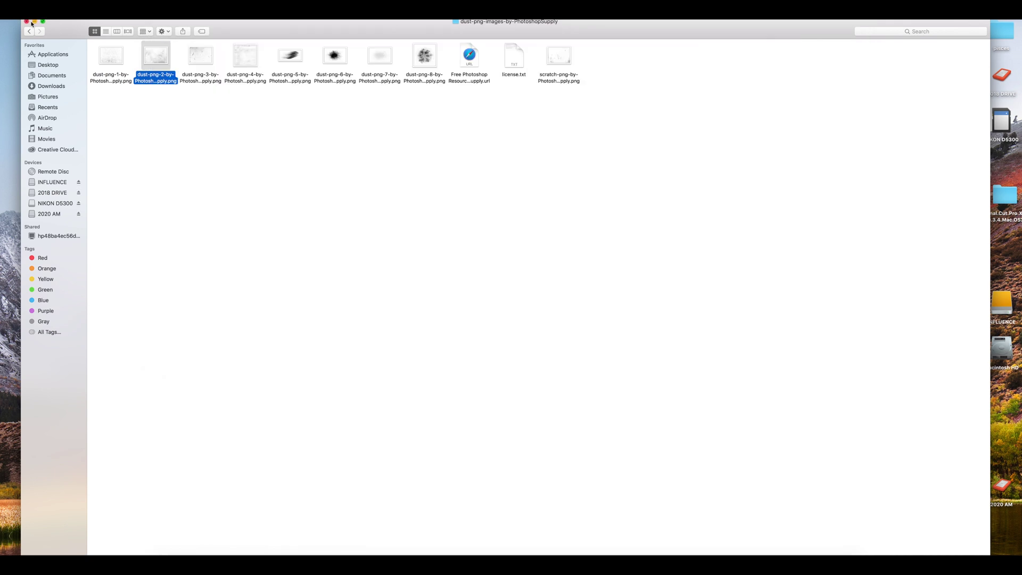
{"action": "left_click", "coordinate": [34, 22]}
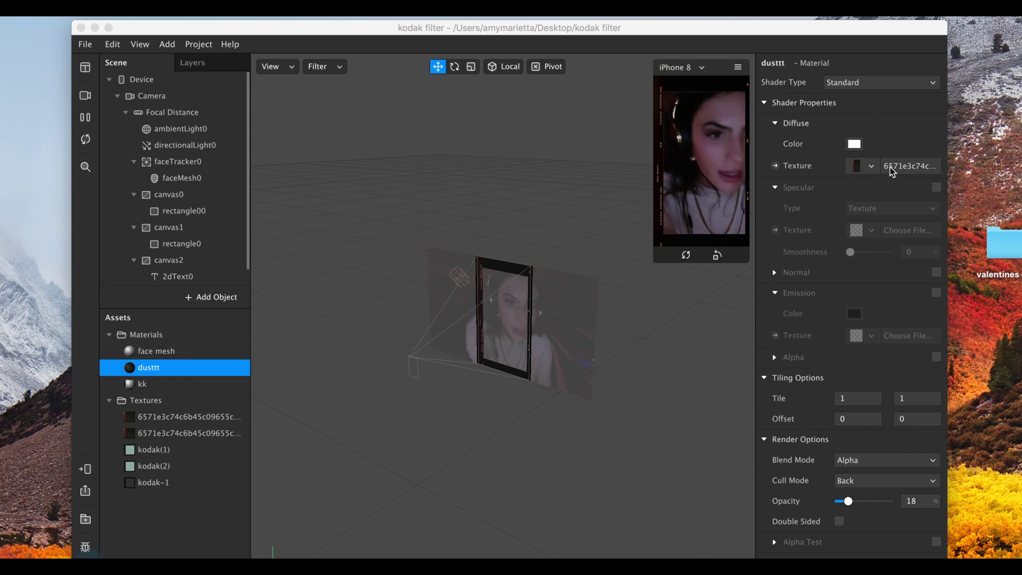
Step: Set the dusttt material's opacity to 18% with alpha blending and enlarge the simulator
{"action": "left_click", "coordinate": [846, 505]}
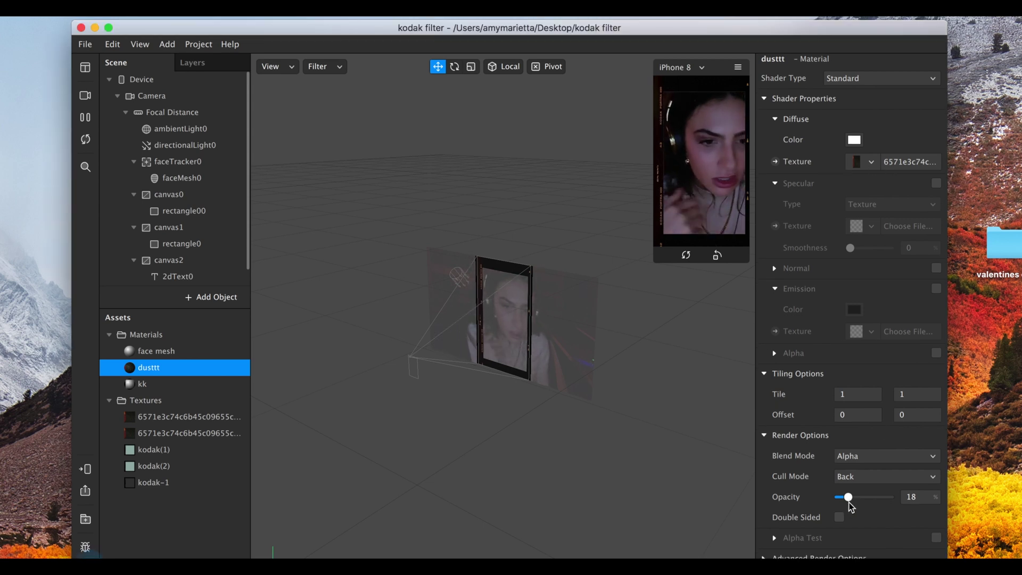
{"action": "scroll", "coordinate": [881, 504], "scroll_direction": "down", "scroll_amount": 1}
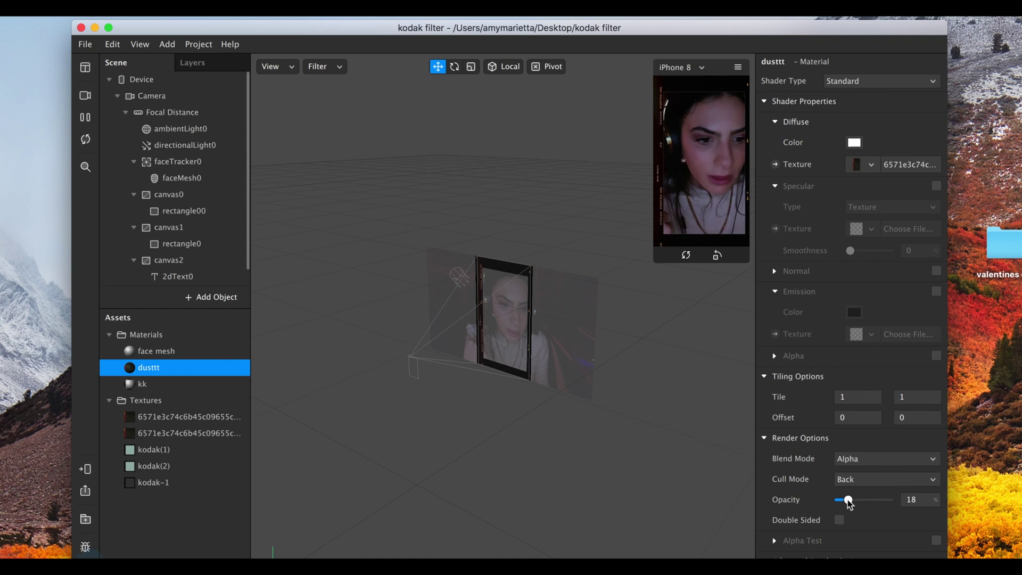
{"action": "mouse_move", "coordinate": [848, 498]}
{"action": "left_mouse_down"}
{"action": "mouse_move", "coordinate": [887, 501]}
{"action": "mouse_move", "coordinate": [848, 506]}
{"action": "left_mouse_up"}
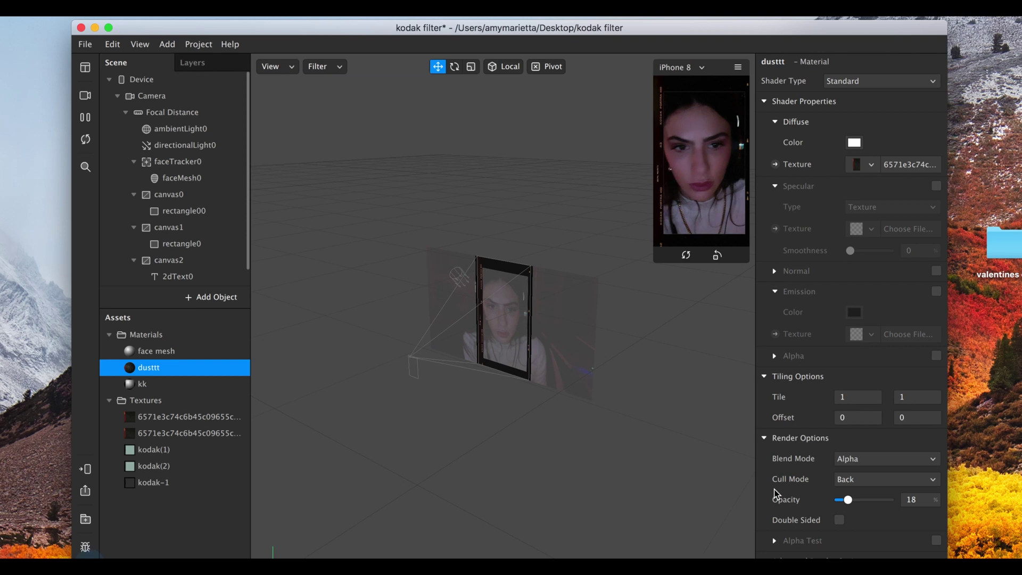
{"action": "left_click_drag", "start_coordinate": [650, 259], "coordinate": [541, 461]}
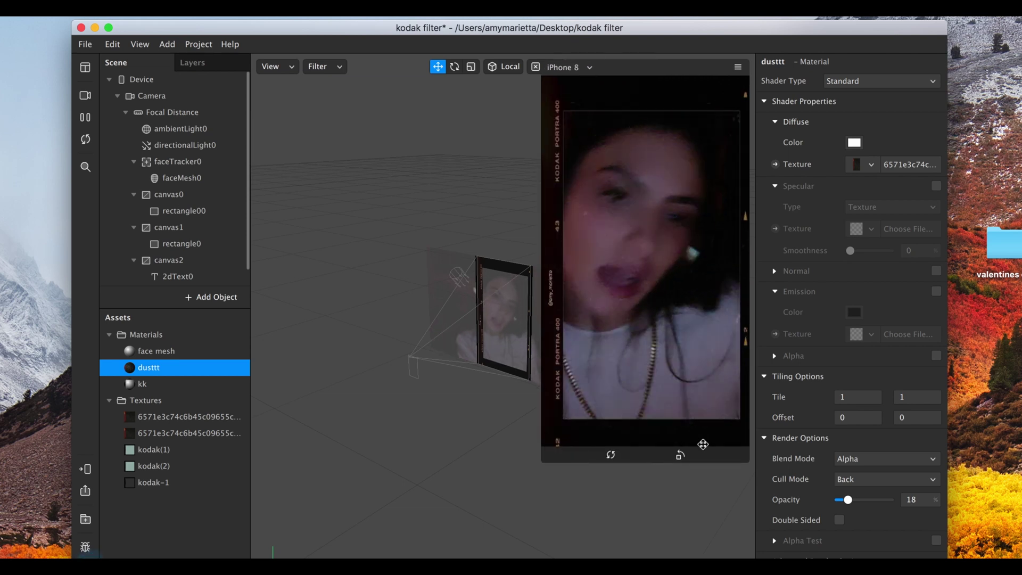
Step: Rename the kk material to 'kodak film border' and enlarge the phone simulator preview
{"action": "left_click", "coordinate": [201, 386]}
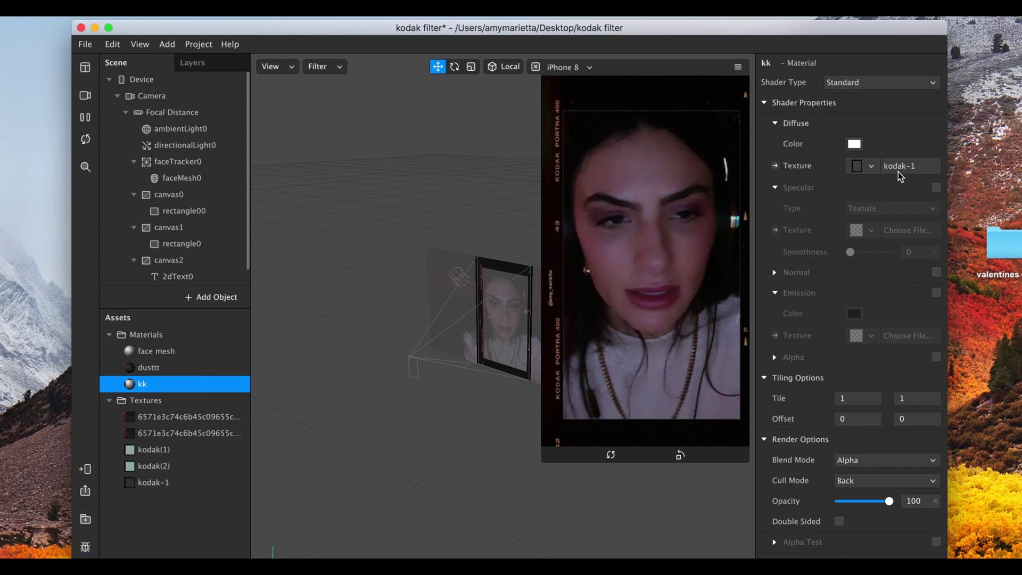
{"action": "double_click", "coordinate": [175, 388]}
{"action": "type", "text": "kodak "}
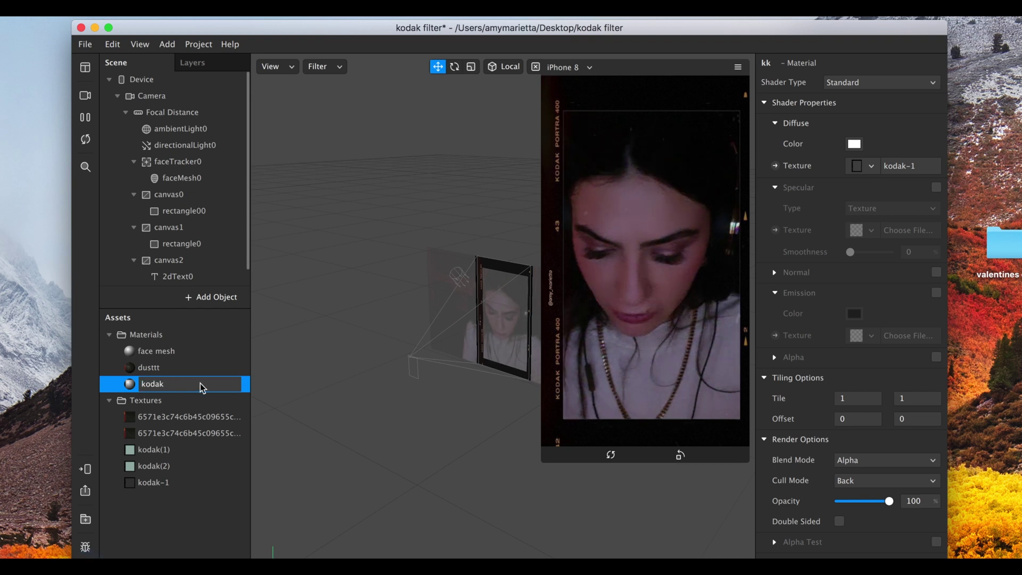
{"action": "type", "text": "film"}
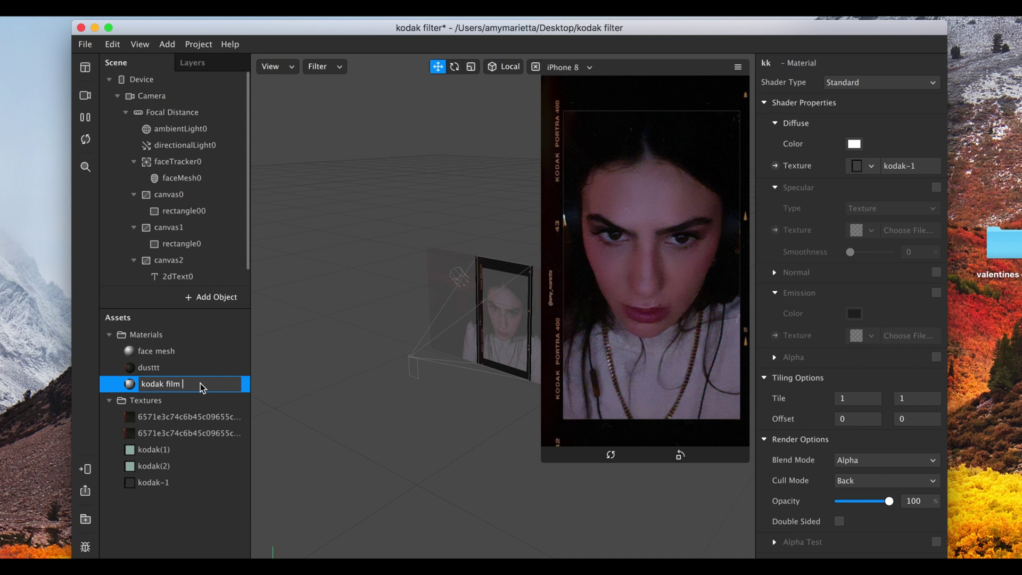
{"action": "type", "text": " border"}
{"action": "key", "text": "Return"}
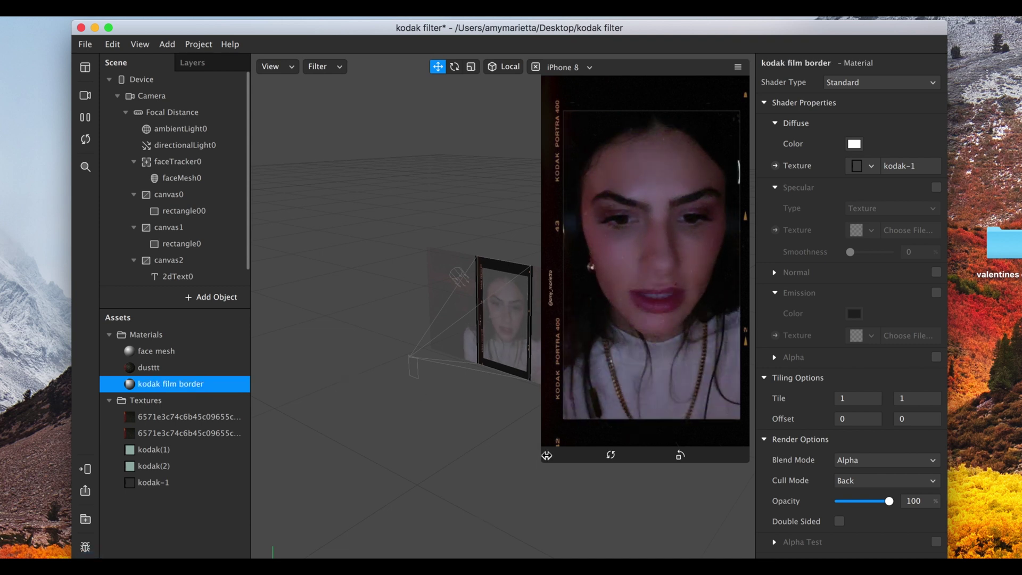
{"action": "left_click_drag", "start_coordinate": [545, 461], "coordinate": [488, 556]}
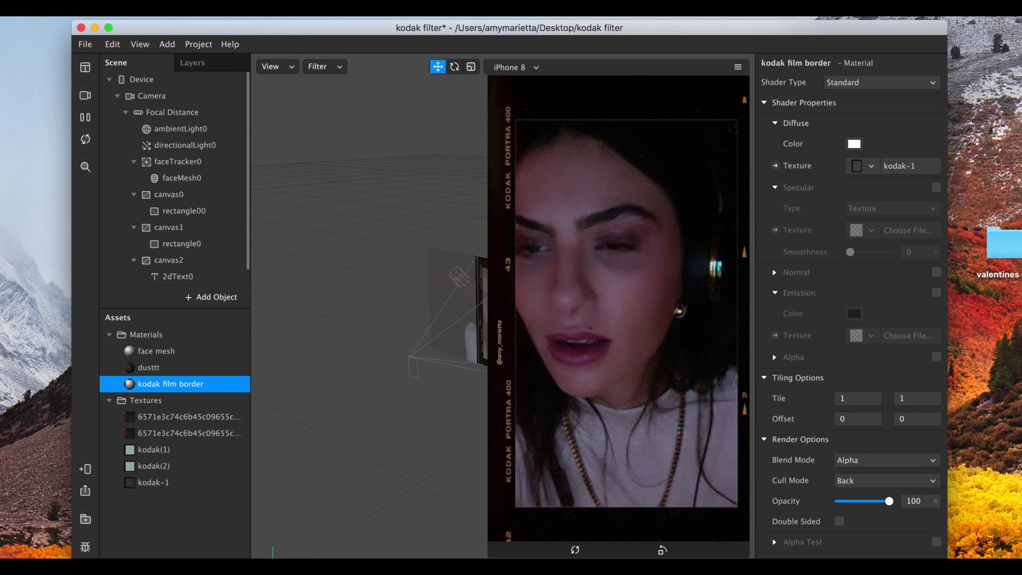
Step: Export the project through File > Export as kodak filter.arexport on the Desktop
{"action": "left_click", "coordinate": [86, 45]}
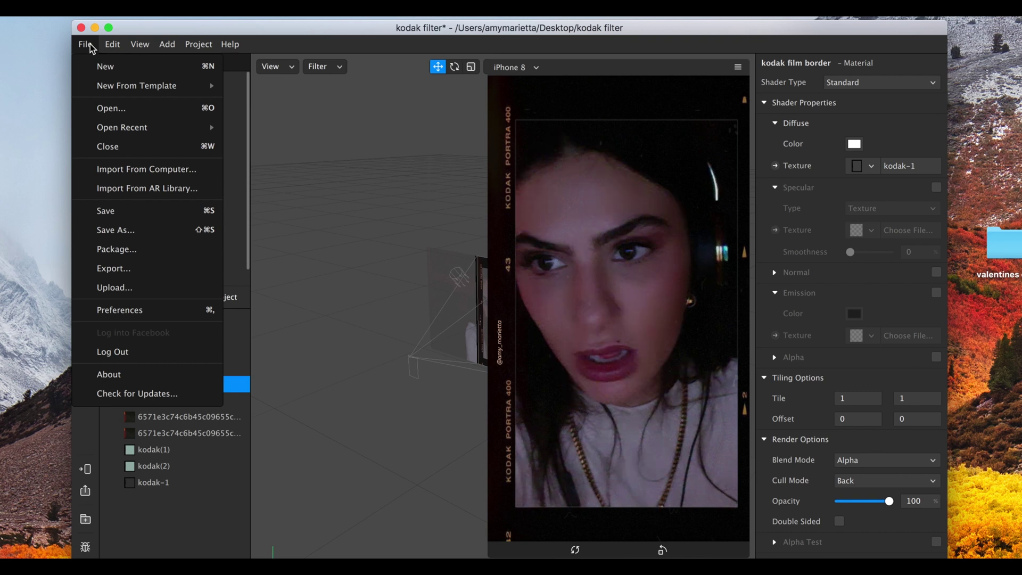
{"action": "left_click", "coordinate": [153, 269]}
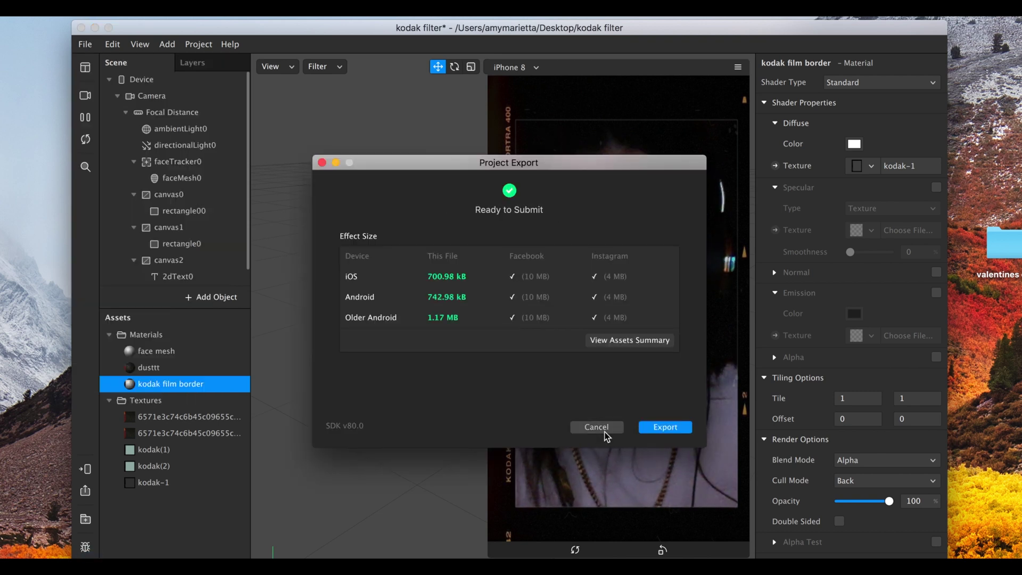
{"action": "left_click", "coordinate": [666, 427]}
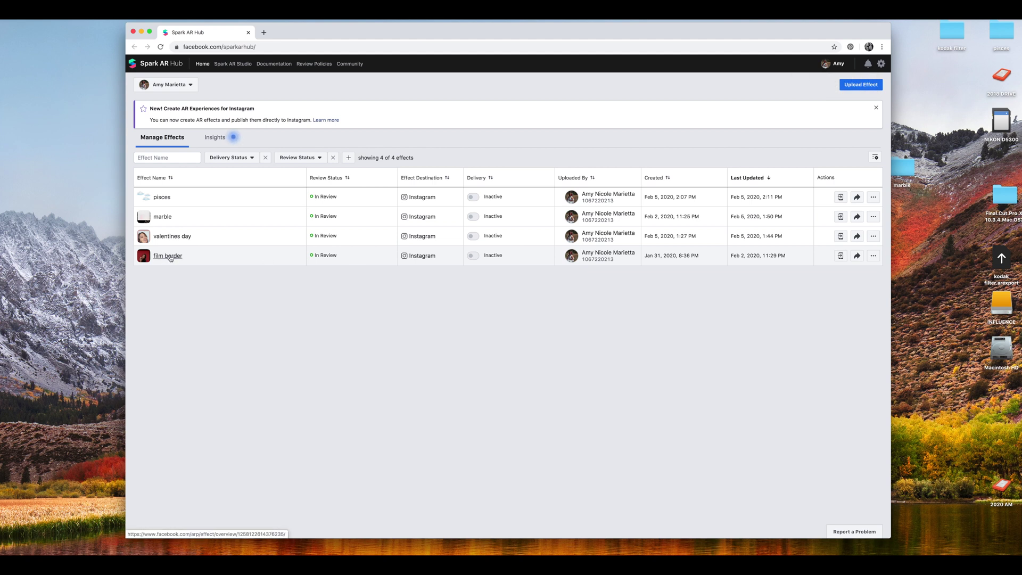
Step: Open the film border effect's page in Spark AR Hub and scroll through Effect Details
{"action": "left_click", "coordinate": [168, 256]}
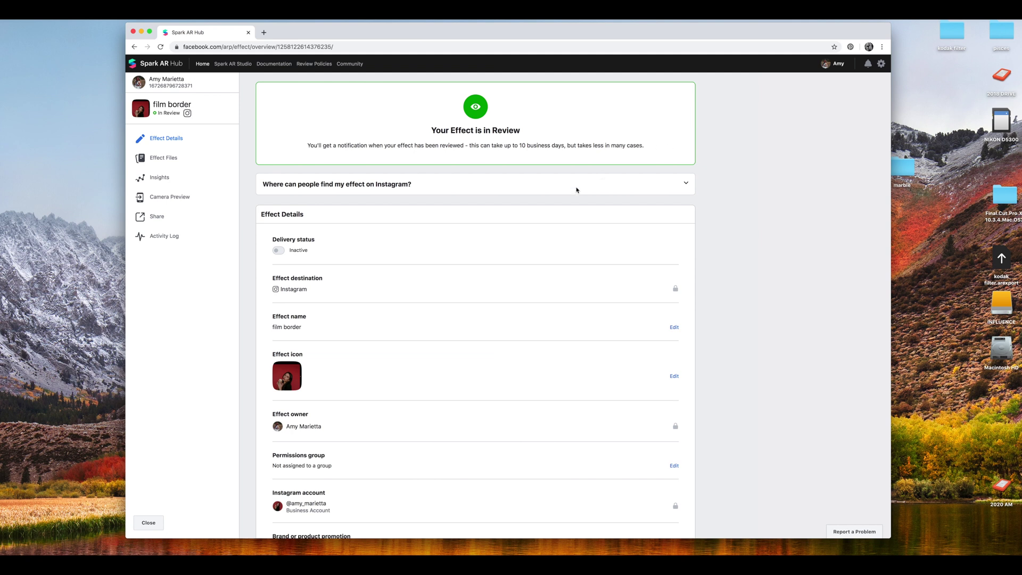
{"action": "scroll", "coordinate": [578, 189], "scroll_direction": "down", "scroll_amount": 1}
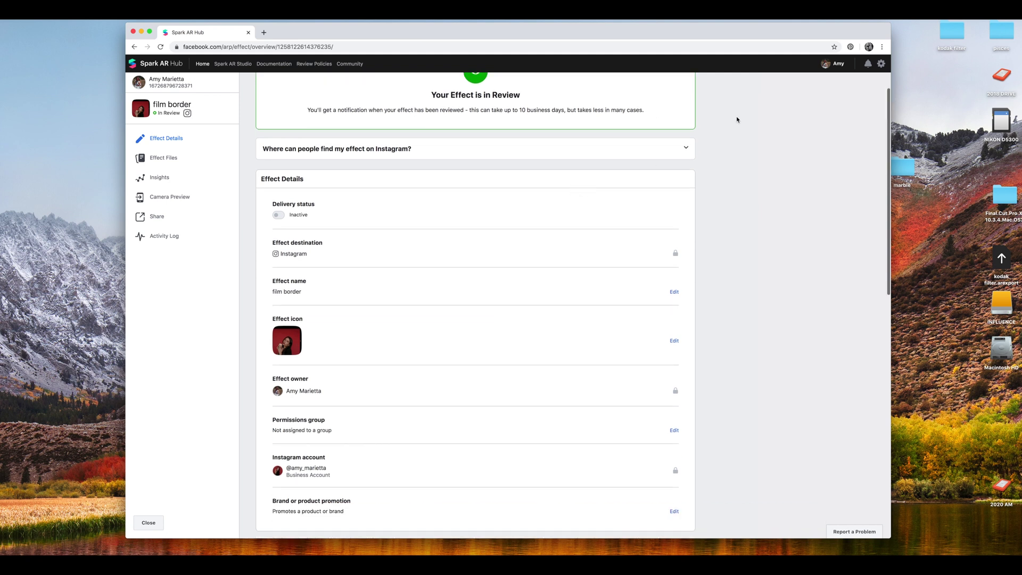
{"action": "scroll", "coordinate": [597, 158], "scroll_direction": "down", "scroll_amount": 3}
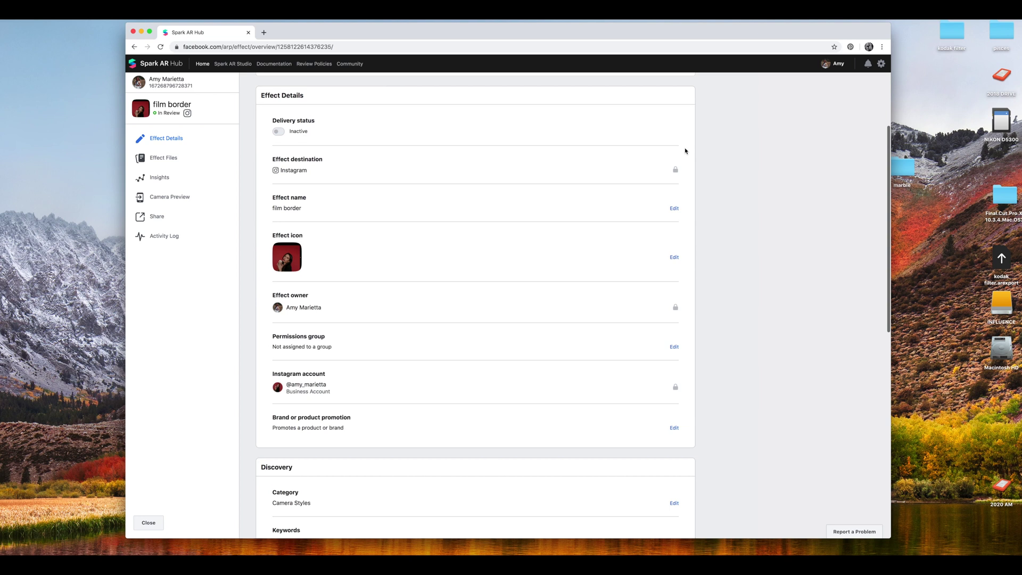
{"action": "scroll", "coordinate": [306, 213], "scroll_direction": "down", "scroll_amount": 2}
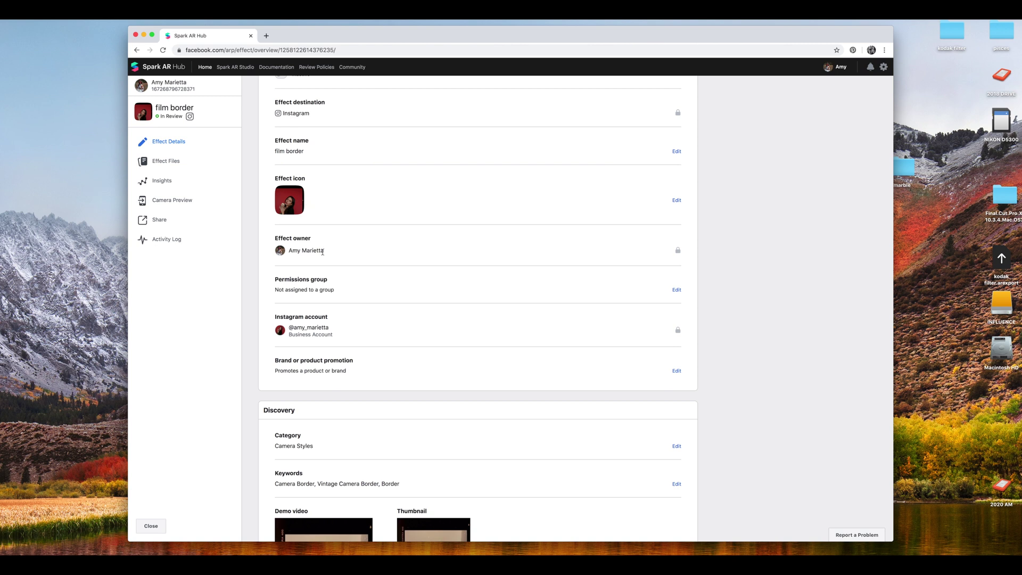
{"action": "scroll", "coordinate": [370, 277], "scroll_direction": "down", "scroll_amount": 3}
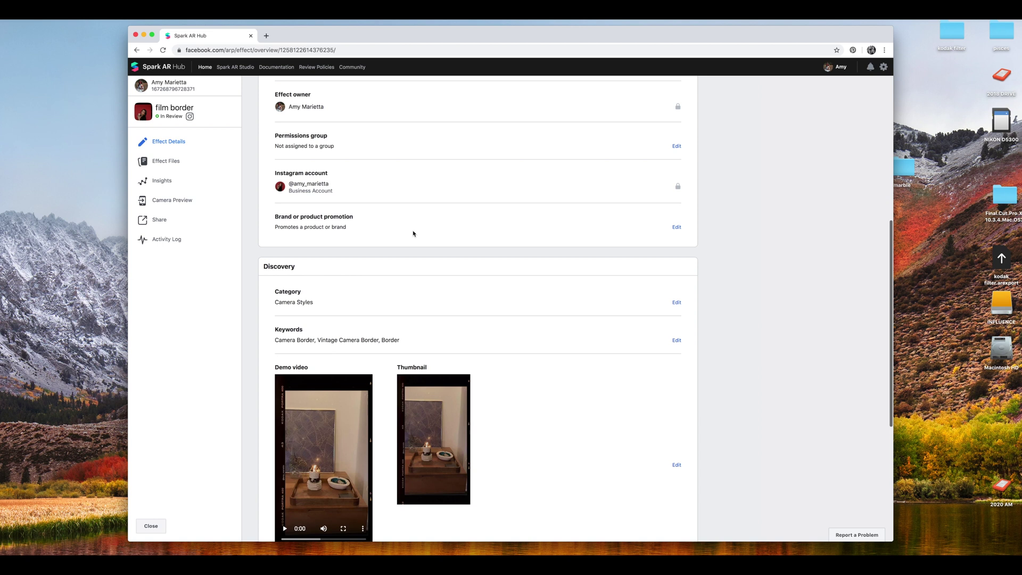
{"action": "scroll", "coordinate": [413, 233], "scroll_direction": "down", "scroll_amount": 3}
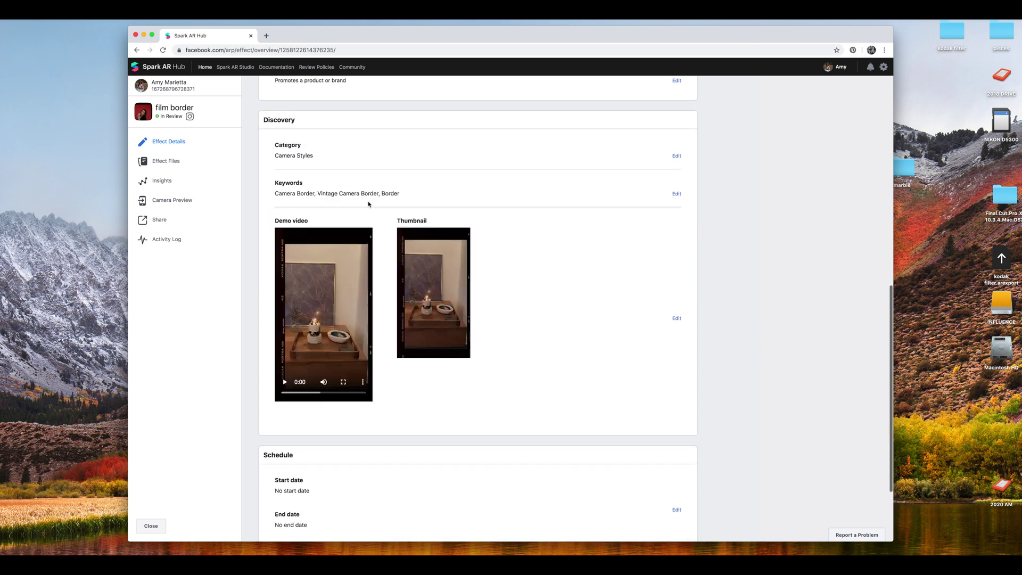
{"action": "scroll", "coordinate": [369, 204], "scroll_direction": "down", "scroll_amount": 1}
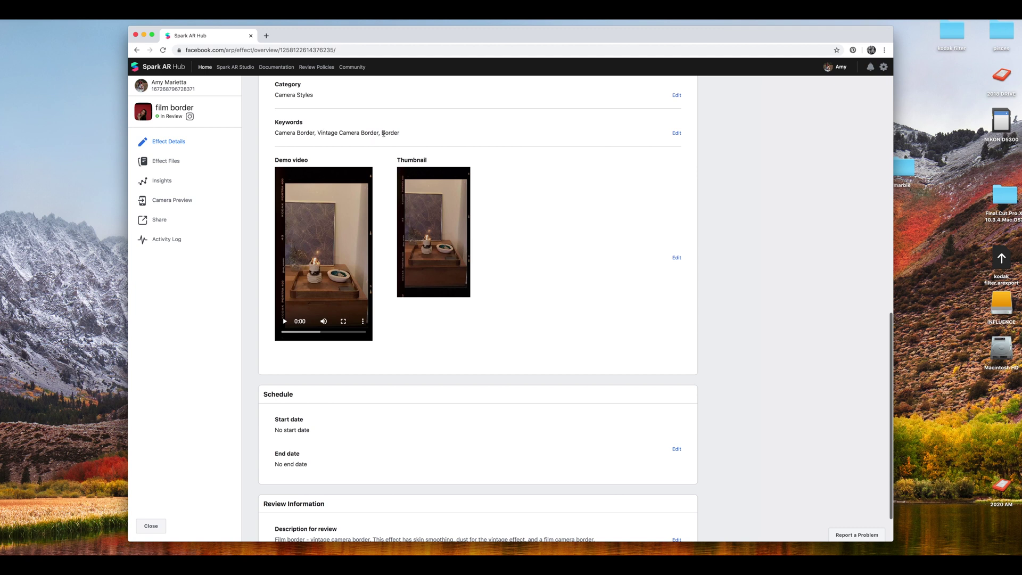
Step: Play the film border demo video and scroll around the details page
{"action": "left_click", "coordinate": [285, 322]}
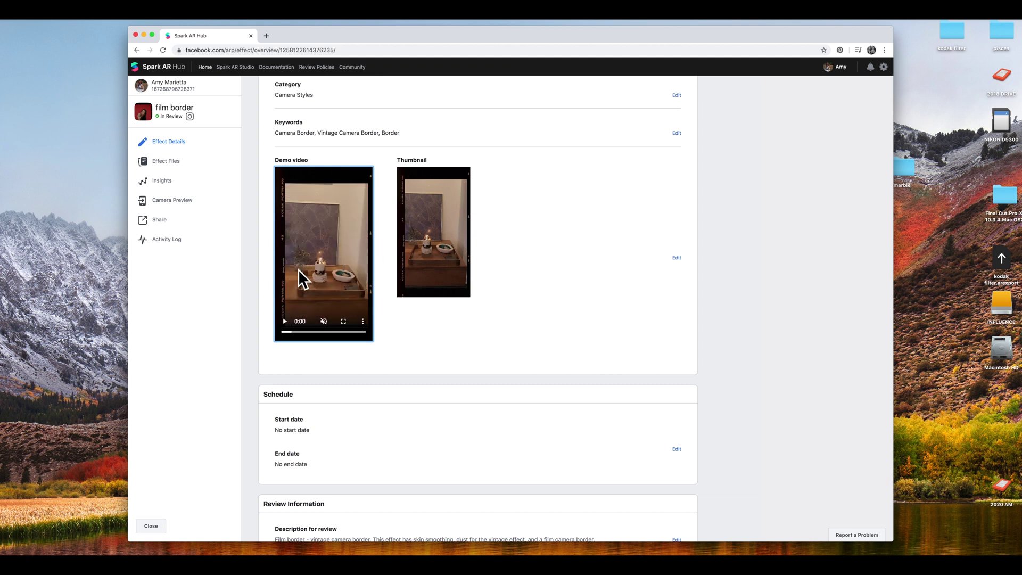
{"action": "scroll", "coordinate": [490, 274], "scroll_direction": "down", "scroll_amount": 2}
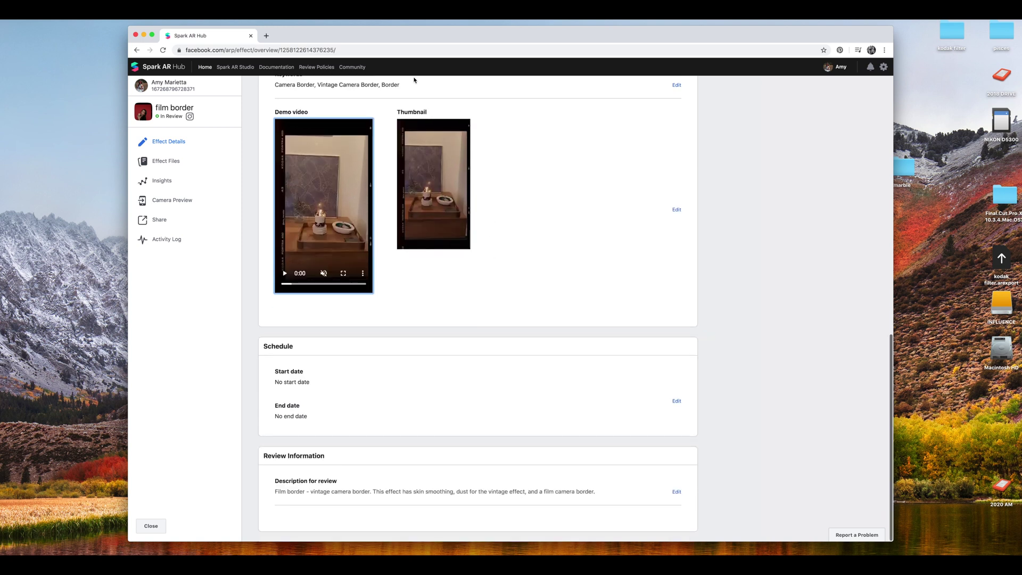
{"action": "scroll", "coordinate": [547, 277], "scroll_direction": "down", "scroll_amount": 1}
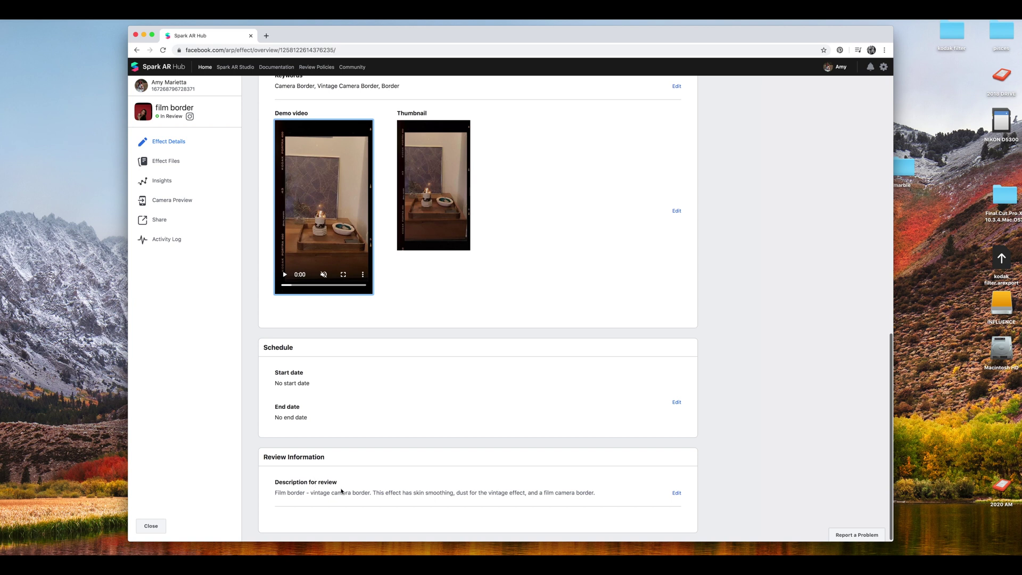
{"action": "scroll", "coordinate": [476, 292], "scroll_direction": "up", "scroll_amount": 3}
{"action": "scroll", "coordinate": [476, 292], "scroll_direction": "down", "scroll_amount": 3}
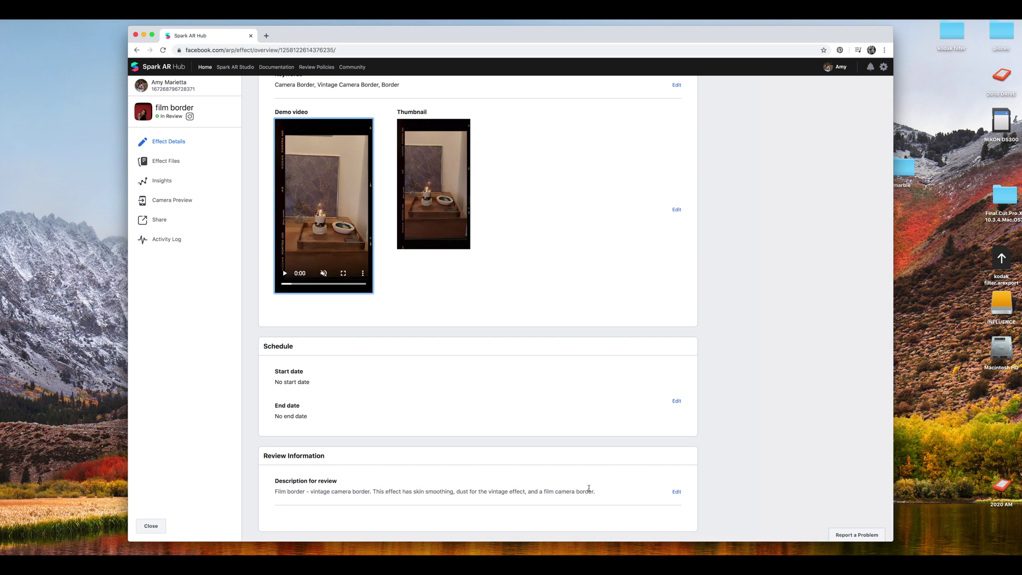
{"action": "scroll", "coordinate": [559, 373], "scroll_direction": "up", "scroll_amount": 15}
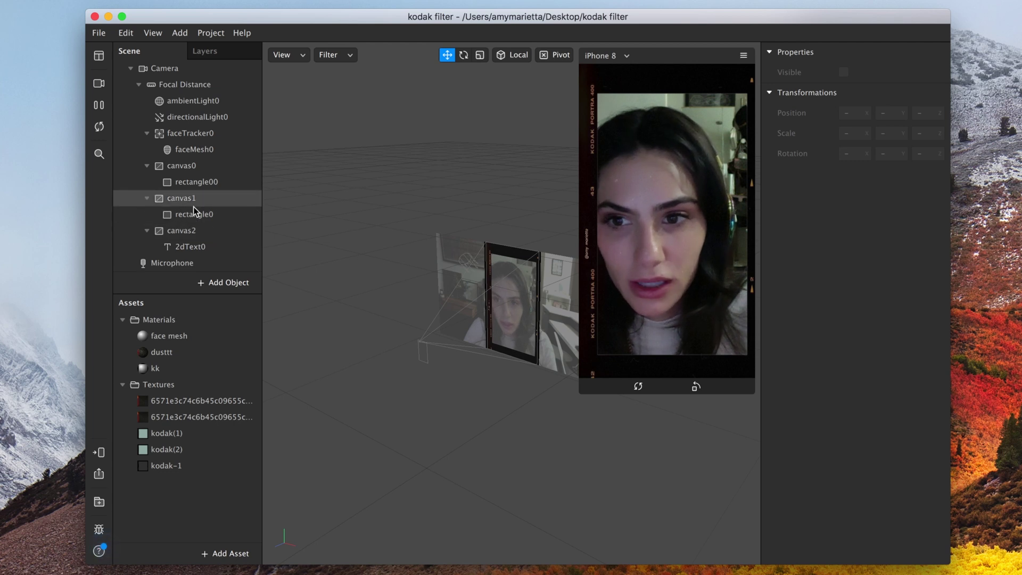
Step: Check rectangle00's Materials list shows dusttt, then show dusttt's material settings
{"action": "left_click", "coordinate": [190, 182]}
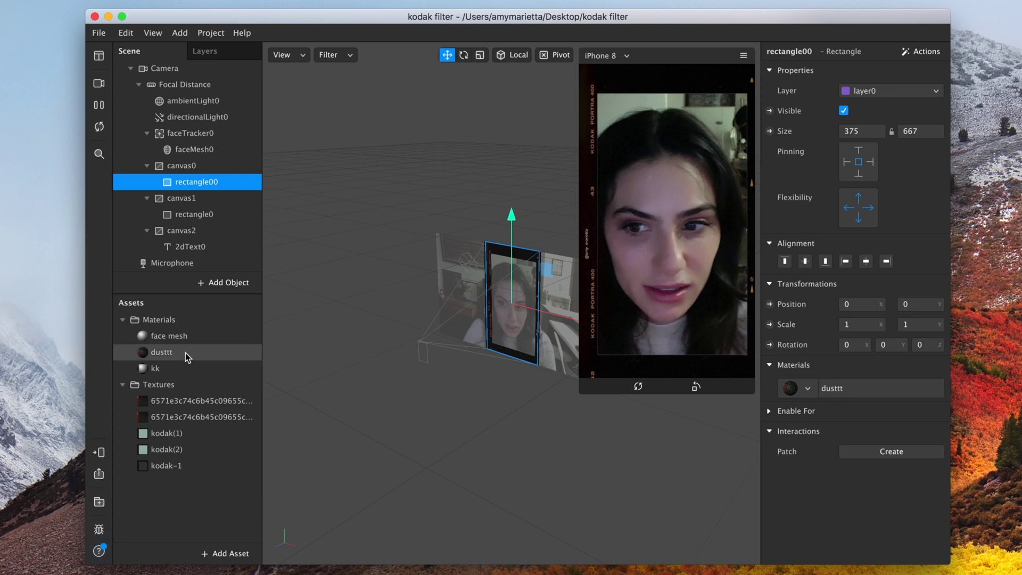
{"action": "left_click", "coordinate": [810, 388]}
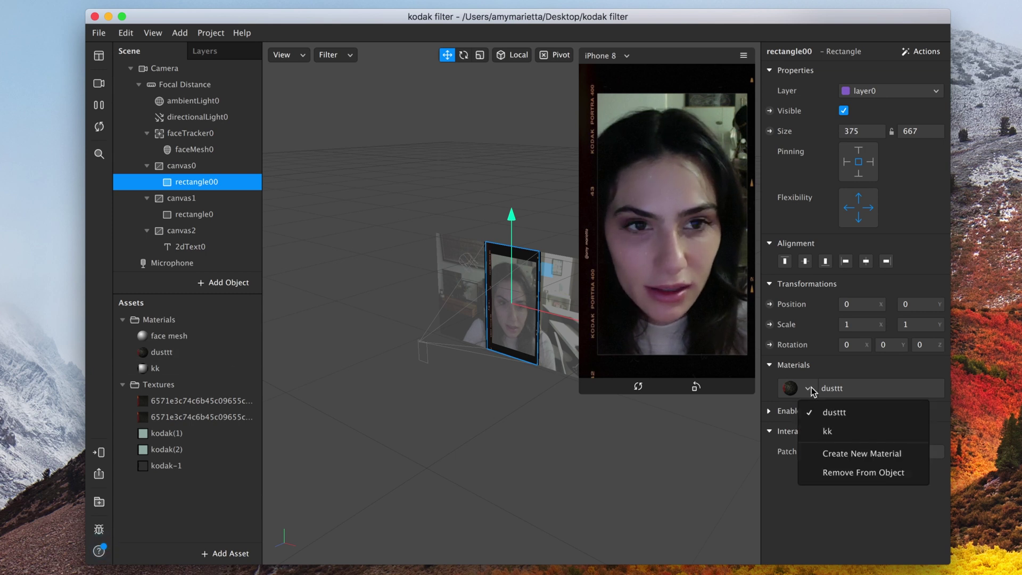
{"action": "left_click", "coordinate": [171, 353]}
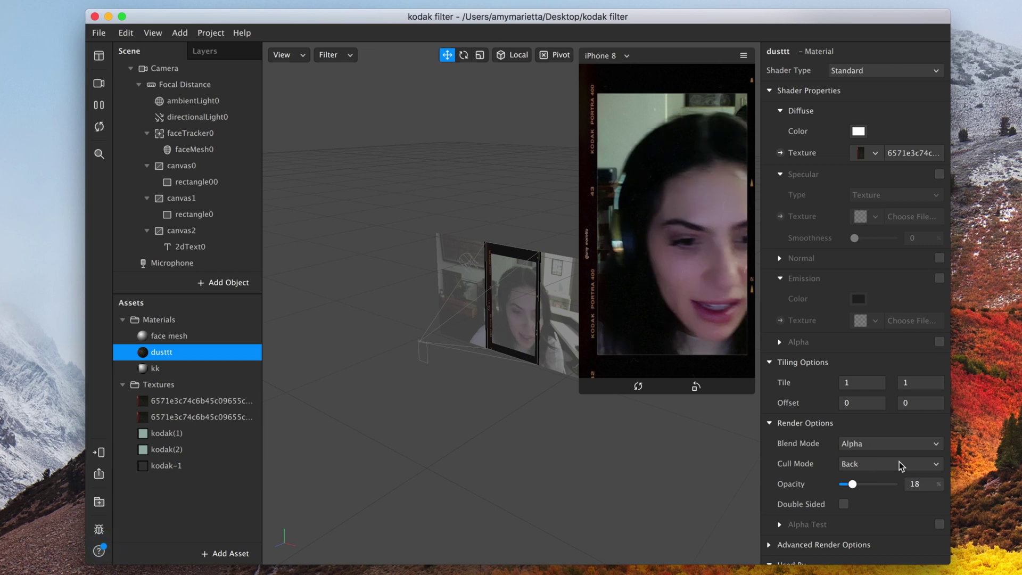
{"action": "left_click", "coordinate": [201, 181]}
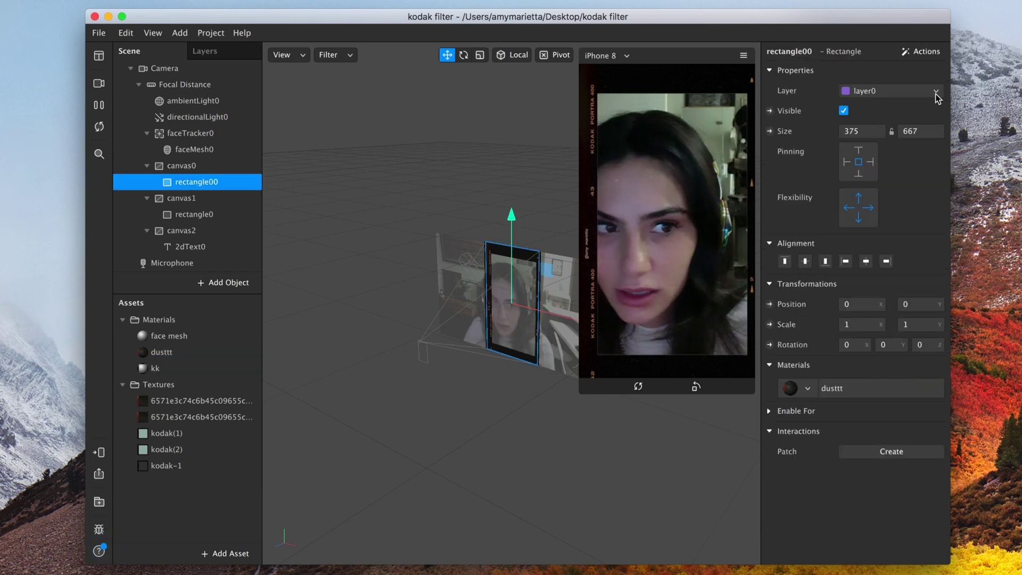
{"action": "left_click", "coordinate": [863, 132]}
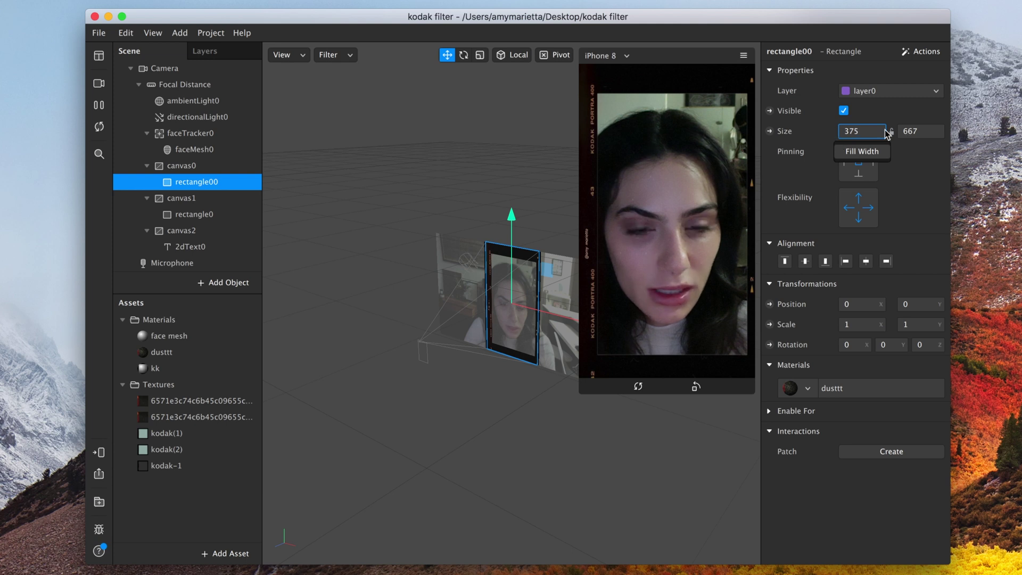
{"action": "left_click", "coordinate": [914, 181]}
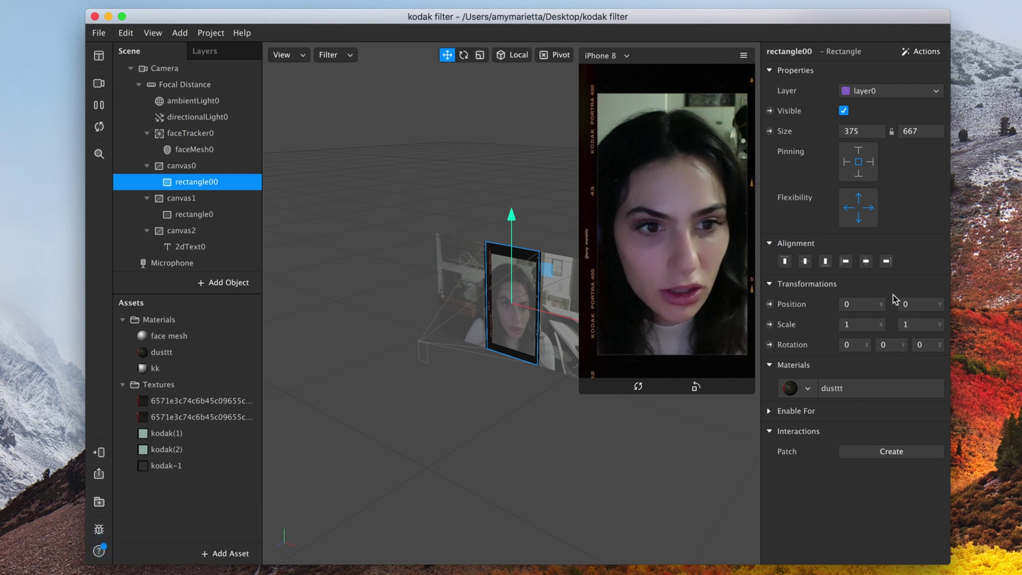
{"action": "left_click", "coordinate": [842, 307]}
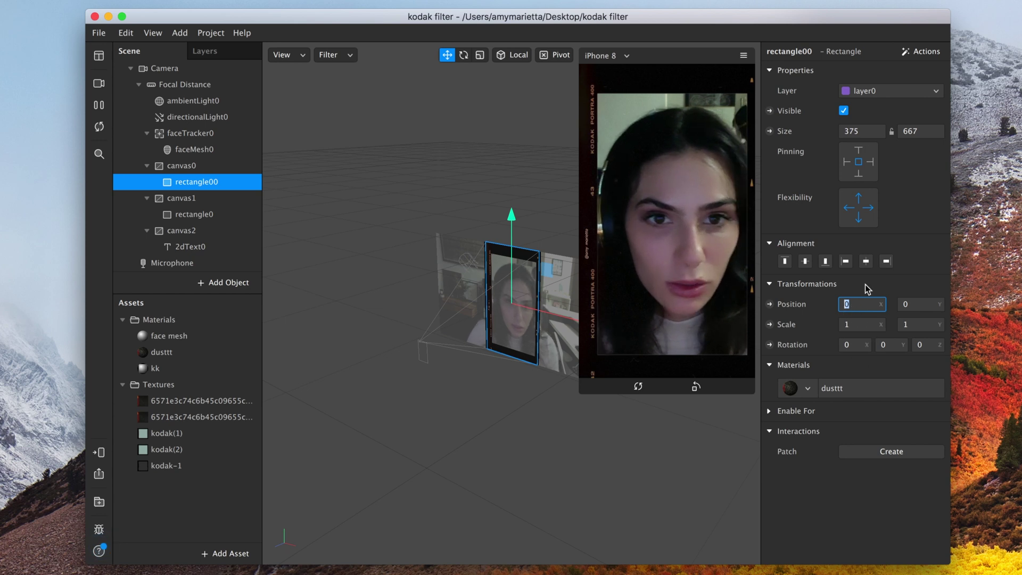
Step: Select 2dText0, enlarge the phone preview, and toggle H Alignment left then back to centre
{"action": "left_click", "coordinate": [195, 247]}
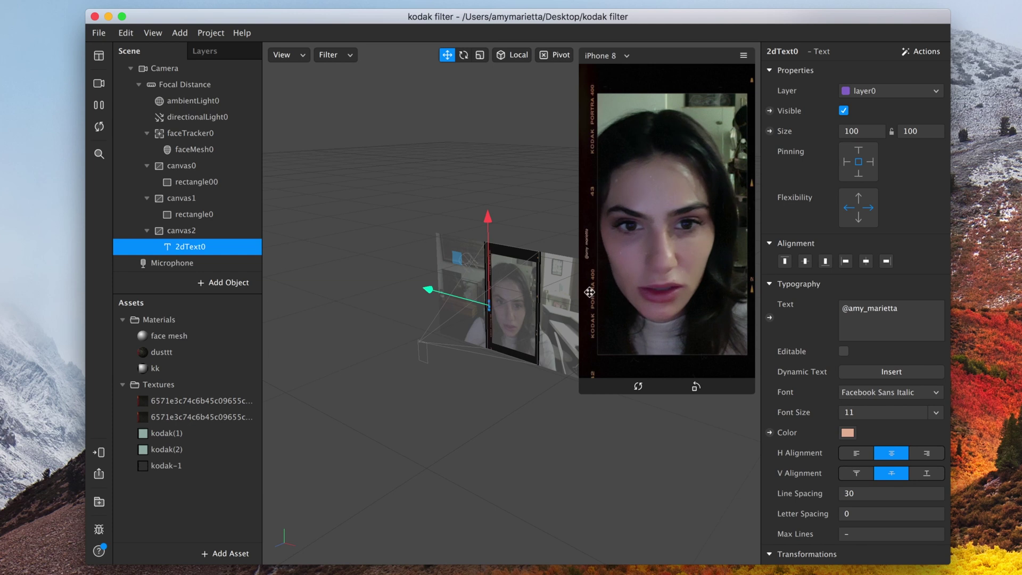
{"action": "left_click_drag", "start_coordinate": [590, 292], "coordinate": [533, 323]}
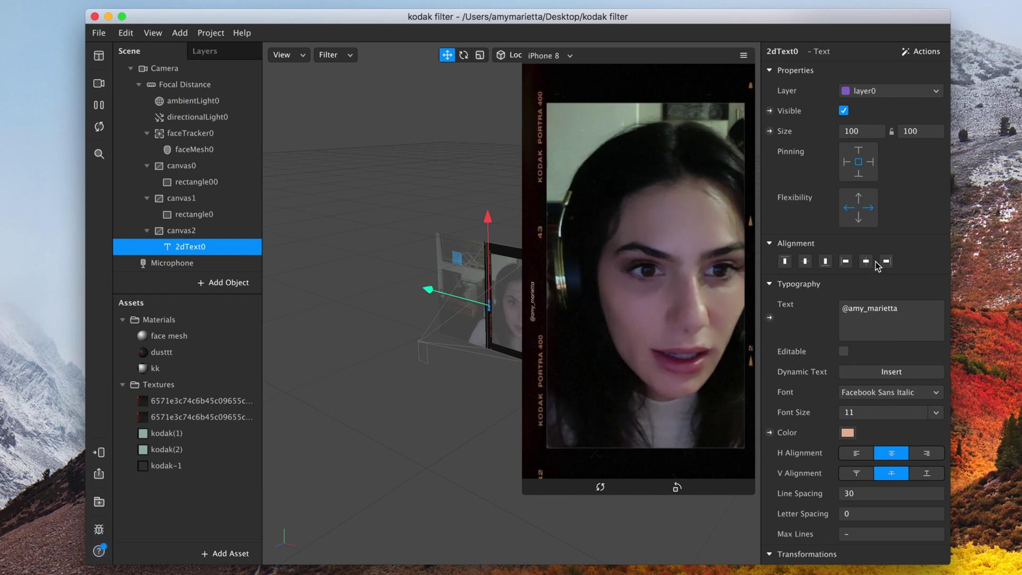
{"action": "scroll", "coordinate": [877, 266], "scroll_direction": "down", "scroll_amount": 3}
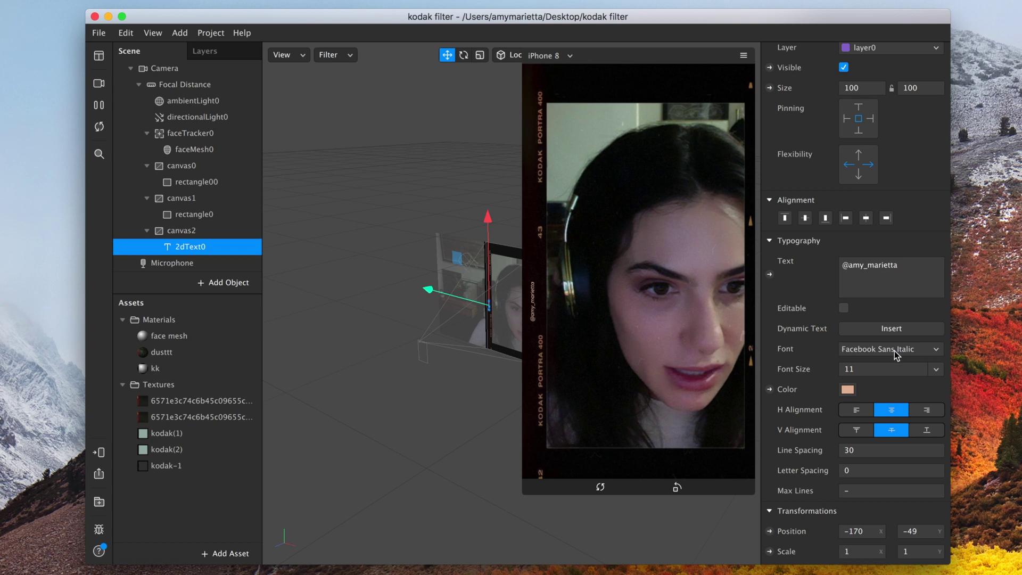
{"action": "left_click", "coordinate": [856, 414]}
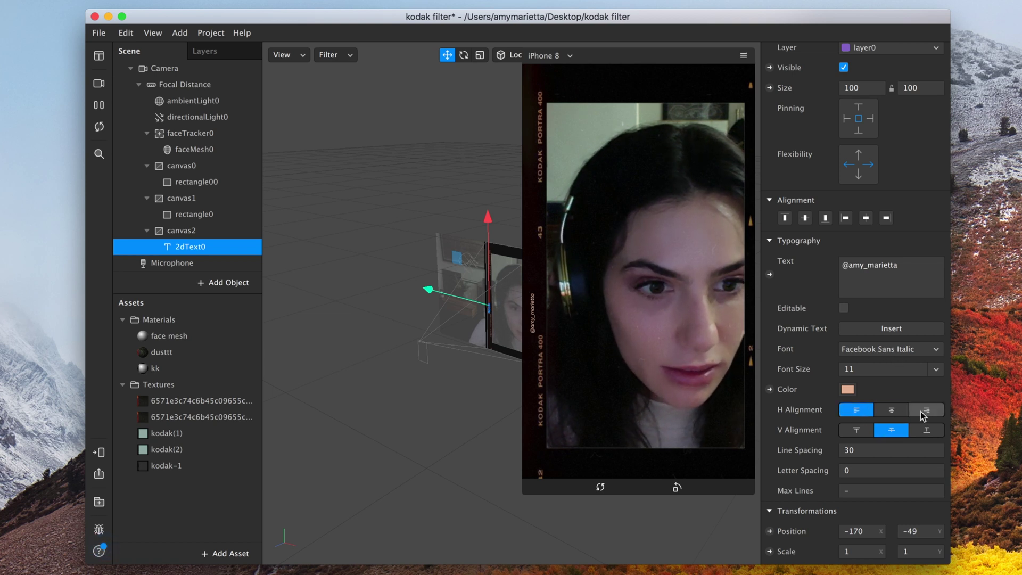
{"action": "left_click", "coordinate": [899, 414]}
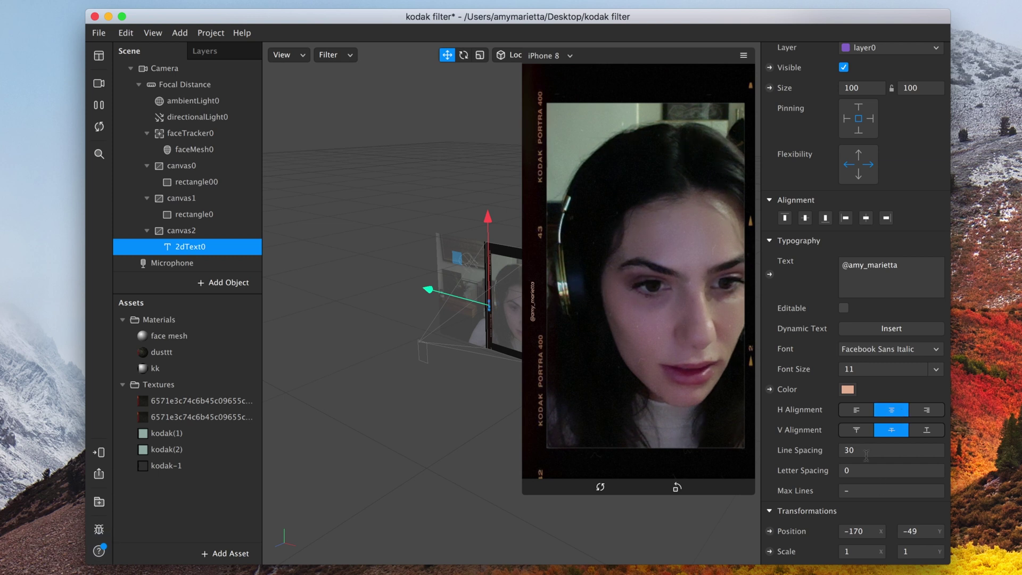
Step: Set 2dText0's letter spacing to 5, then change it to 2
{"action": "scroll", "coordinate": [859, 432], "scroll_direction": "down", "scroll_amount": 2}
{"action": "scroll", "coordinate": [842, 438], "scroll_direction": "down", "scroll_amount": 5}
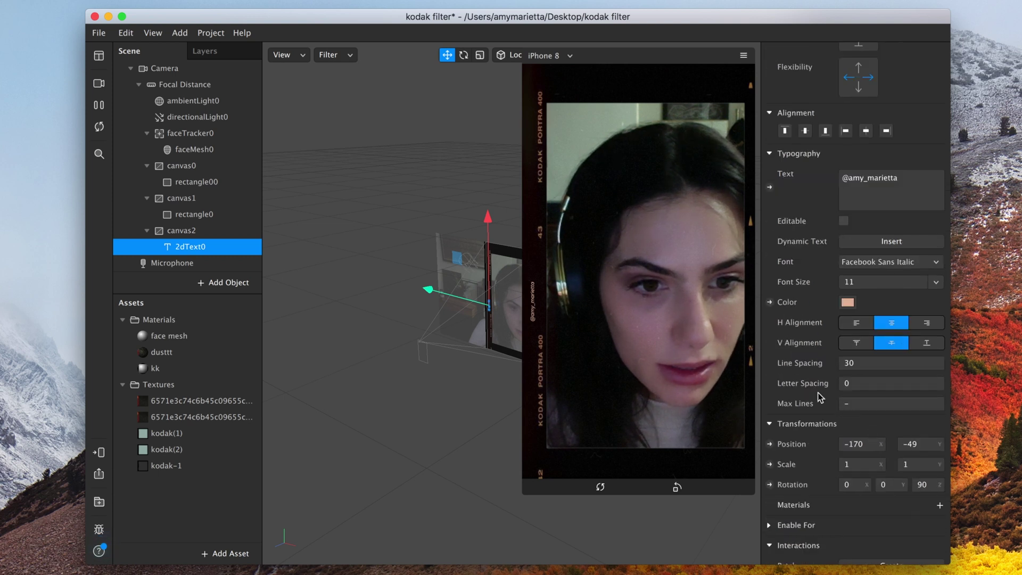
{"action": "double_click", "coordinate": [856, 383]}
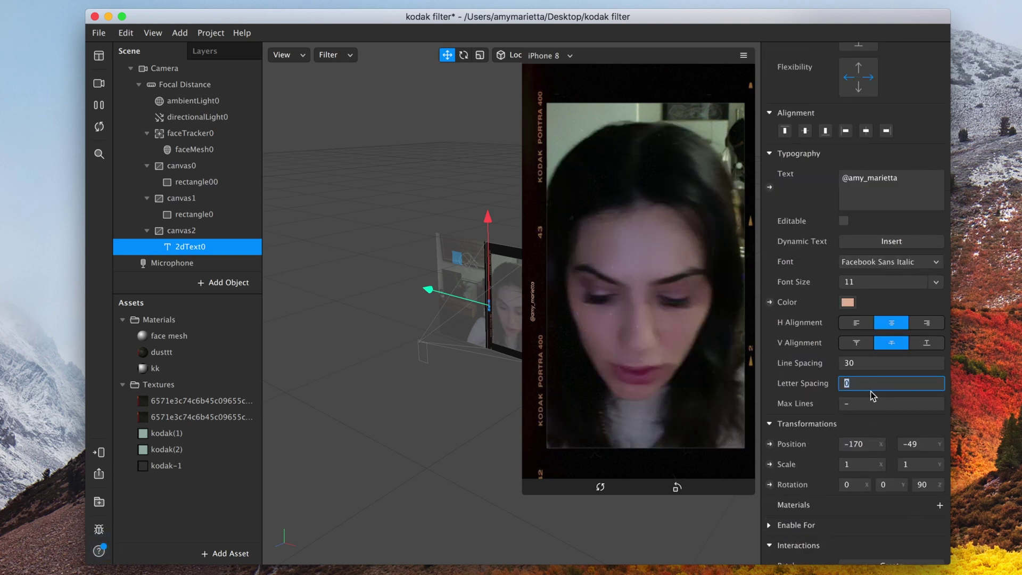
{"action": "type", "text": "5"}
{"action": "key", "text": "Return"}
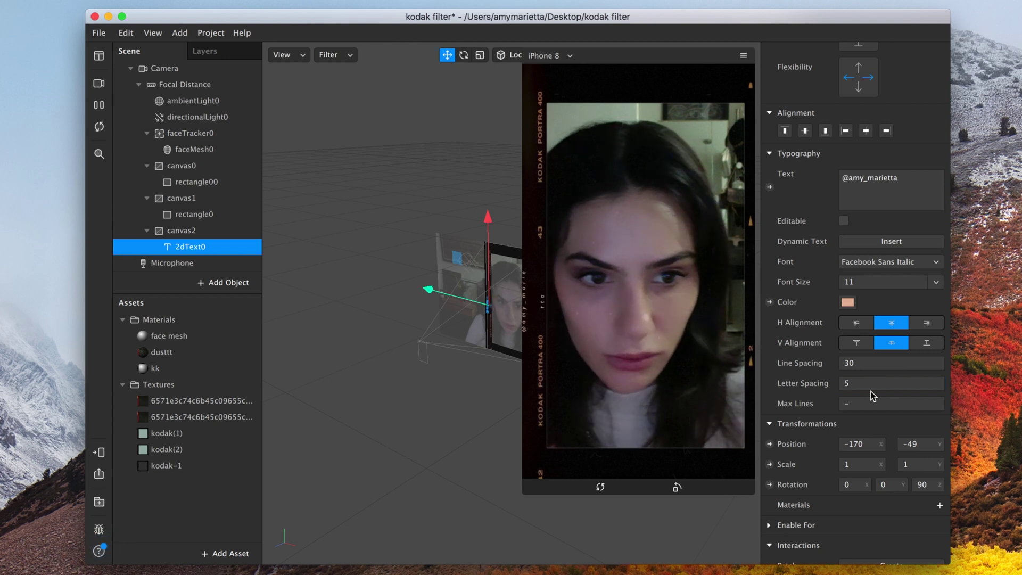
{"action": "left_click", "coordinate": [863, 384]}
{"action": "key", "text": "BackSpace"}
{"action": "type", "text": "2"}
{"action": "key", "text": "Return"}
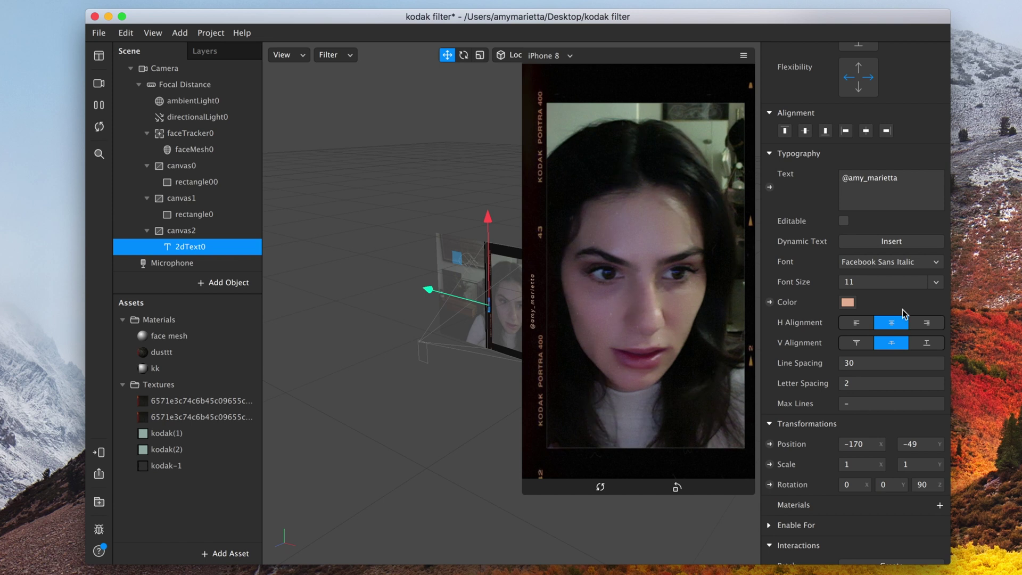
Step: Right-align 2dText0 and set its position to X -160, Y -45
{"action": "left_click", "coordinate": [928, 324]}
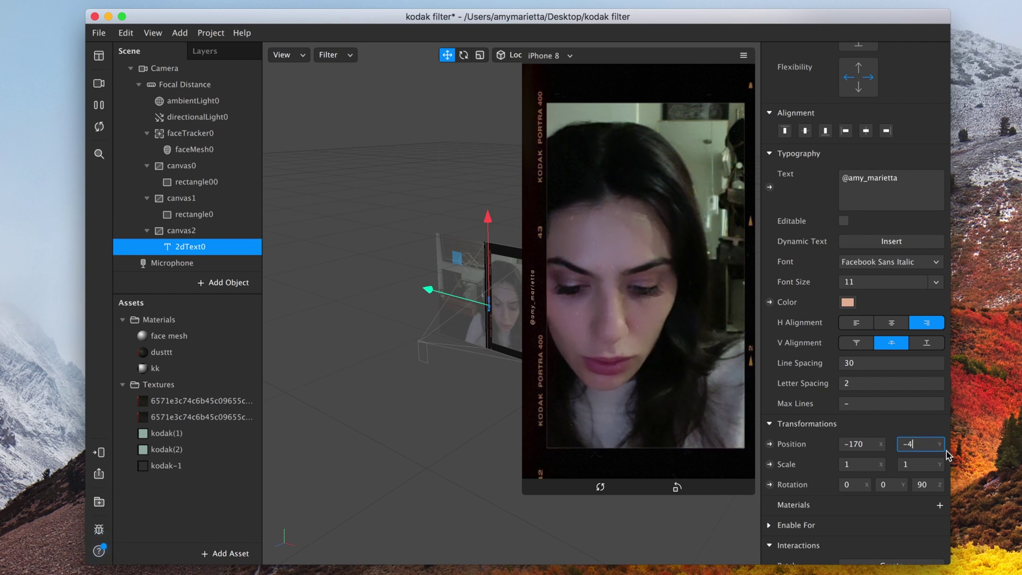
{"action": "key", "text": "Return"}
{"action": "left_click", "coordinate": [878, 445]}
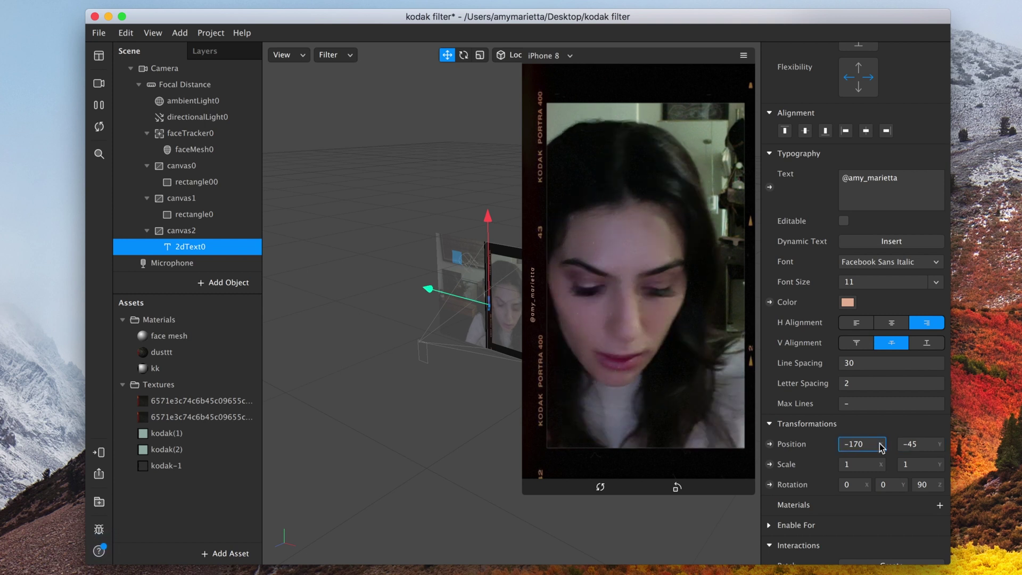
{"action": "key", "text": "Return"}
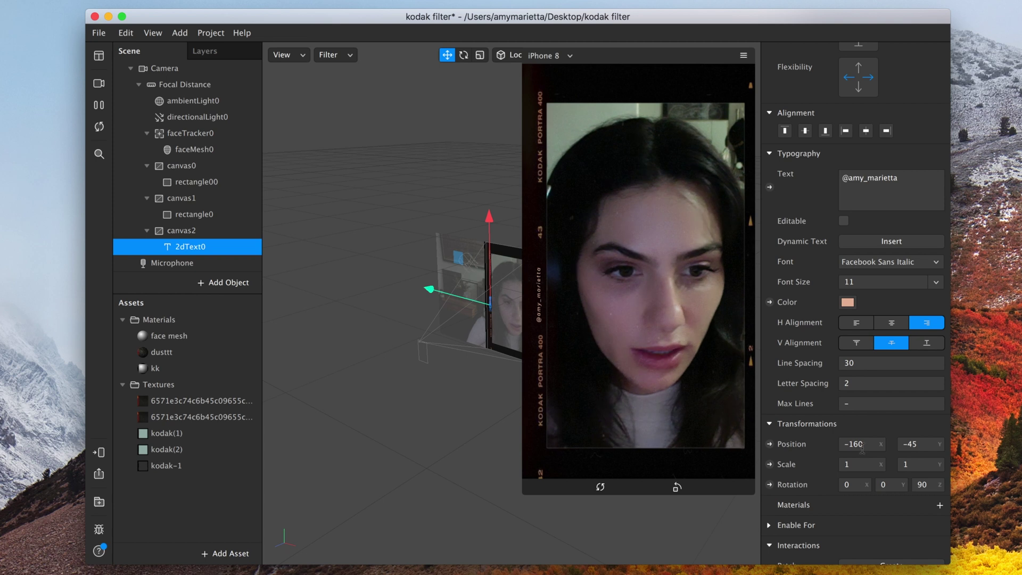
{"action": "scroll", "coordinate": [921, 471], "scroll_direction": "down", "scroll_amount": 1}
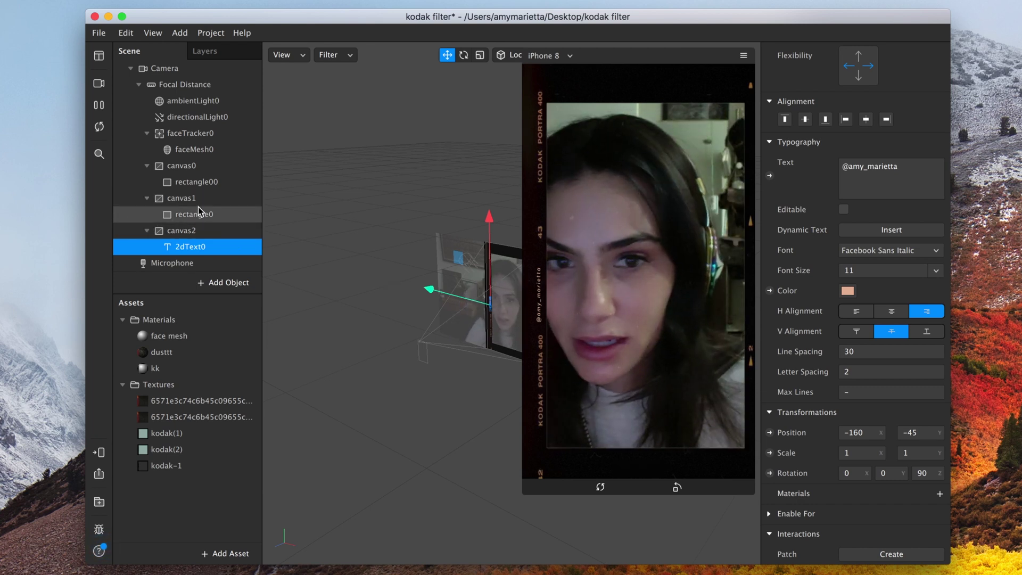
Step: Open the kk material's settings and confirm its Diffuse Texture stays kodak-1
{"action": "left_click", "coordinate": [170, 368]}
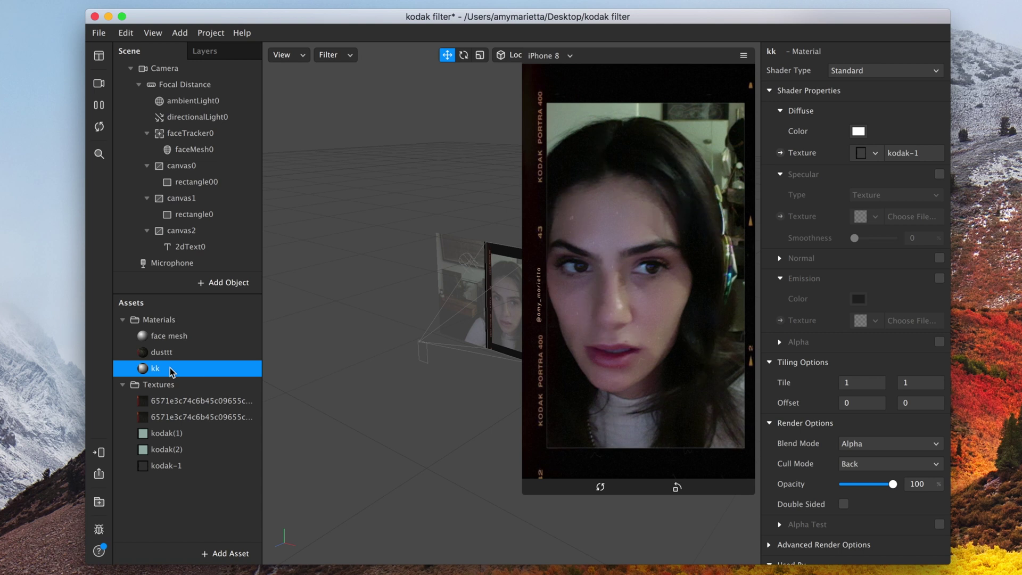
{"action": "left_click", "coordinate": [875, 154]}
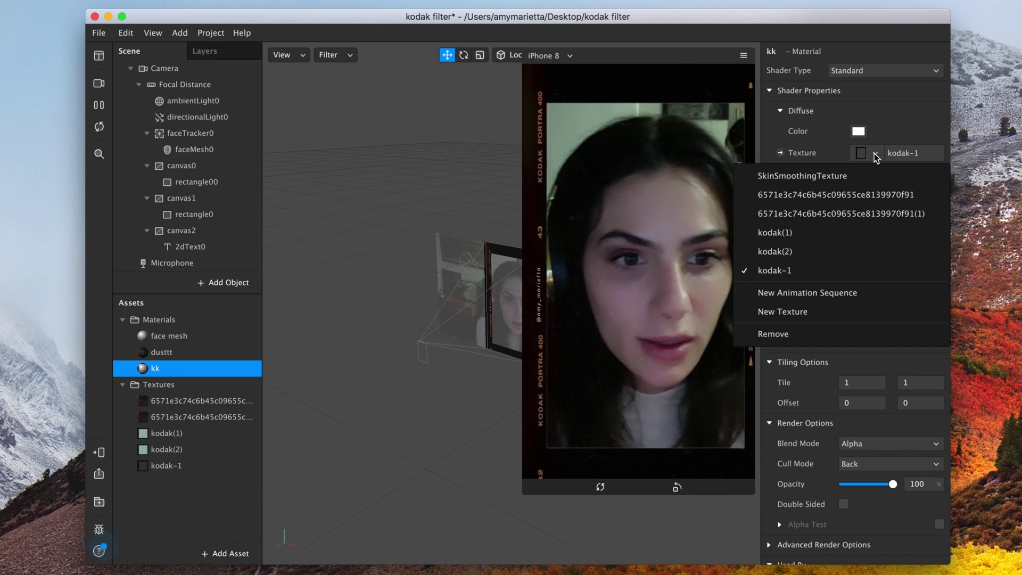
{"action": "left_click", "coordinate": [828, 148]}
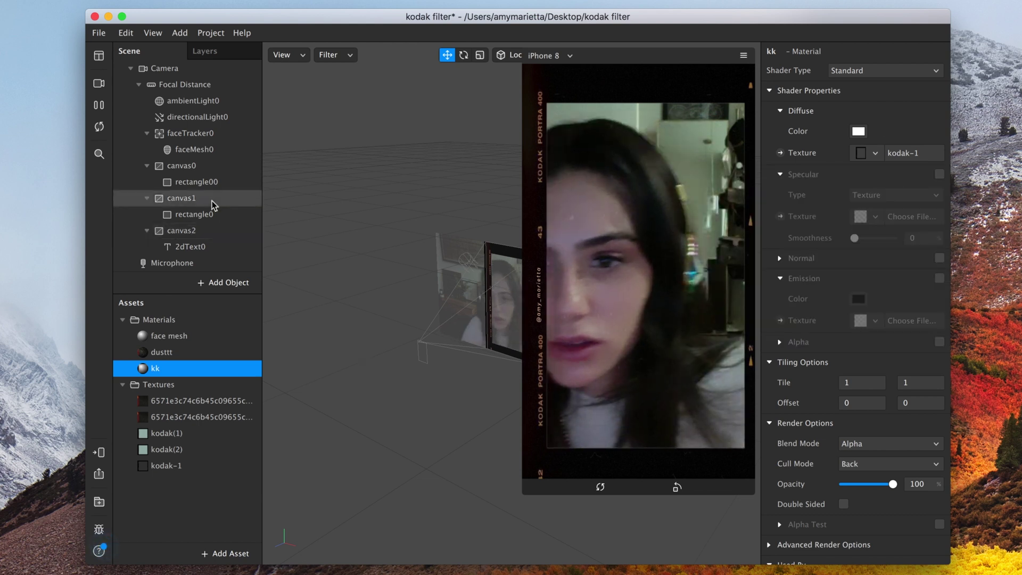
Step: Inspect canvas0, the rectangle00 dust overlay, and the dusttt material settings
{"action": "left_click", "coordinate": [193, 165]}
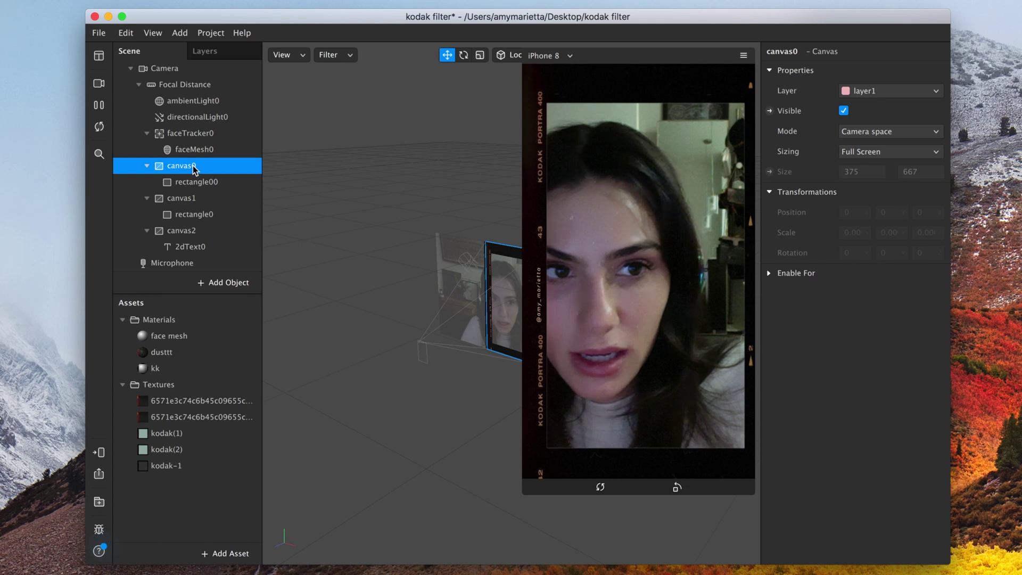
{"action": "left_click", "coordinate": [195, 184]}
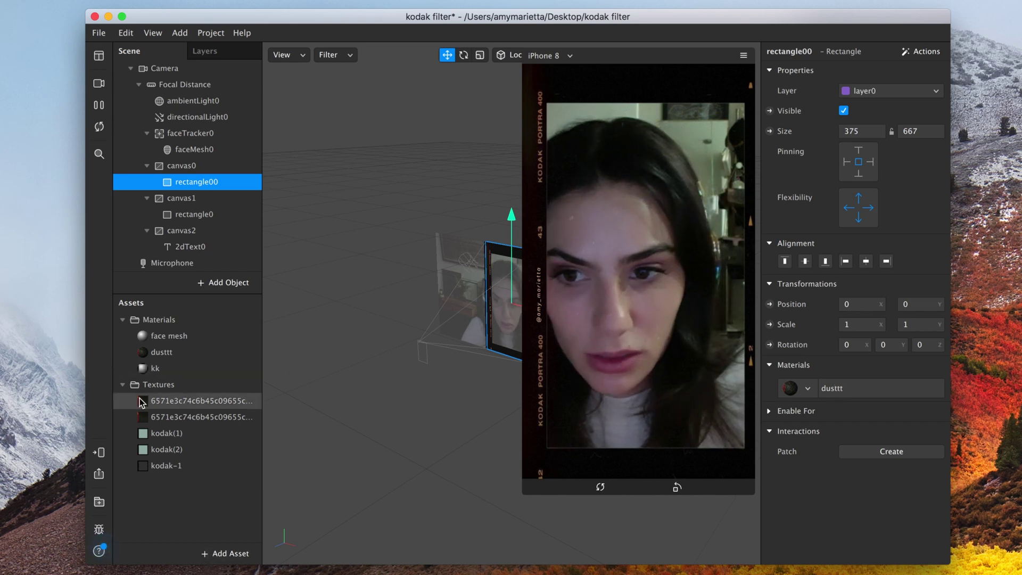
{"action": "left_click", "coordinate": [160, 354]}
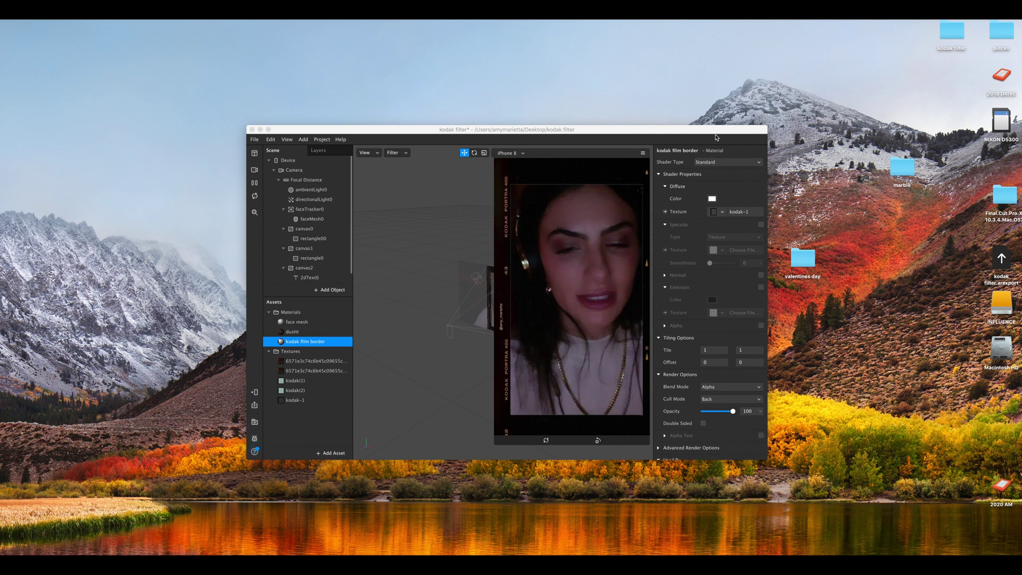
Step: Drag the Spark AR Studio window upward by its title bar
{"action": "left_click_drag", "start_coordinate": [716, 132], "coordinate": [713, 82]}
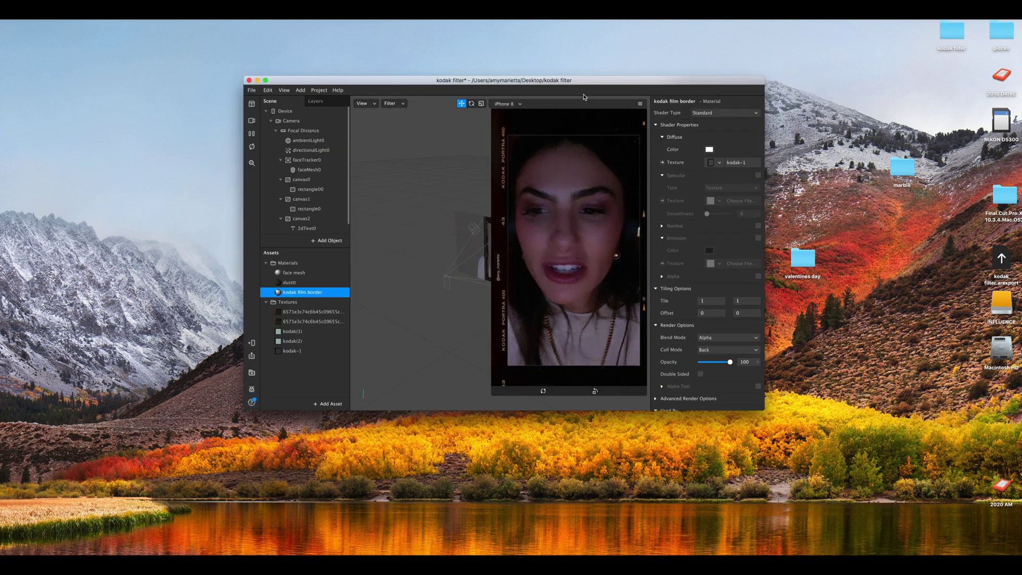